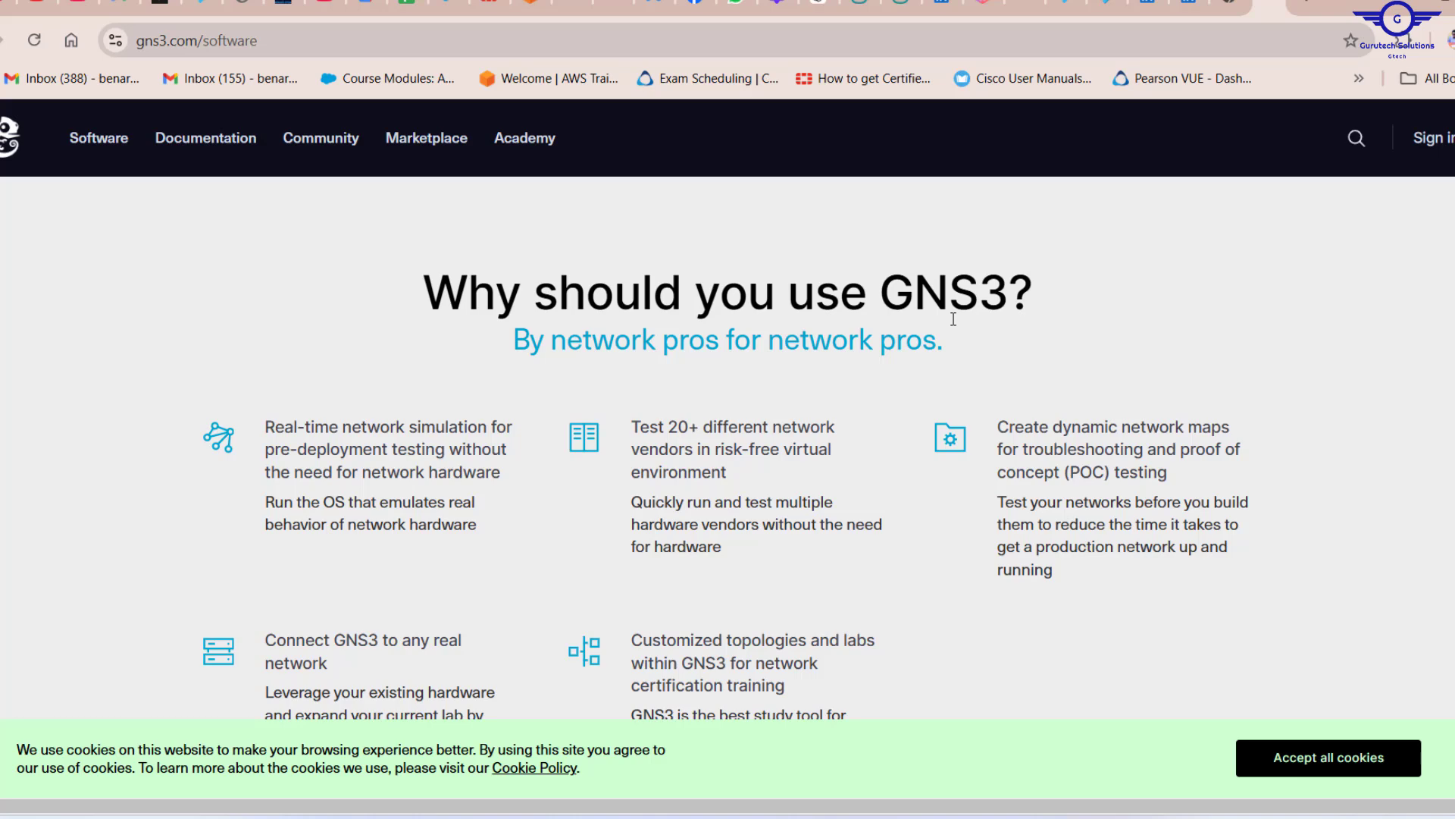
Step: Review the GNS3 software page, including its download section and the overview of what GNS3 is
scroll(823, 518, "down", 1)
scroll(823, 519, "right", 1)
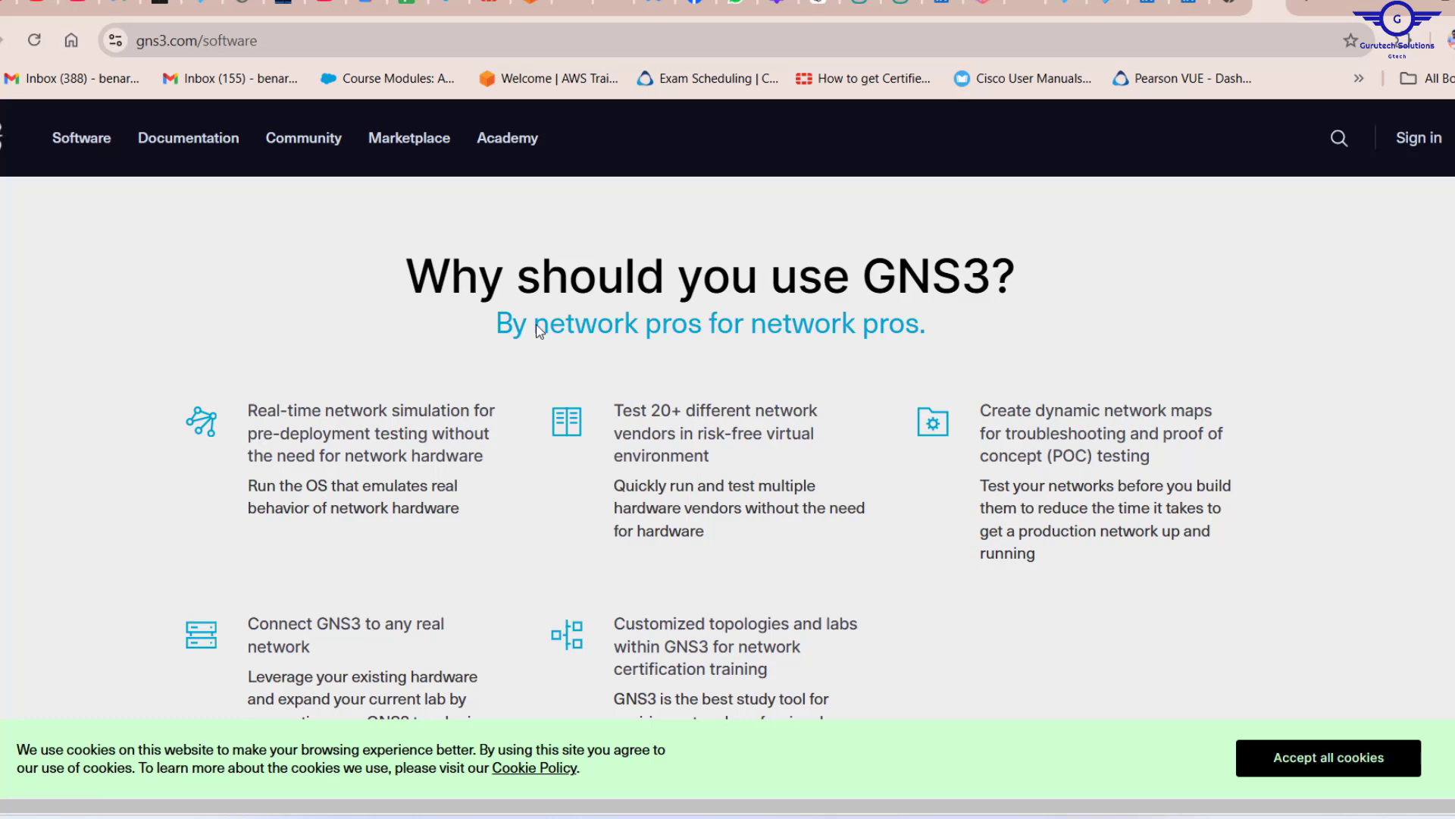
scroll(537, 330, "up", 10)
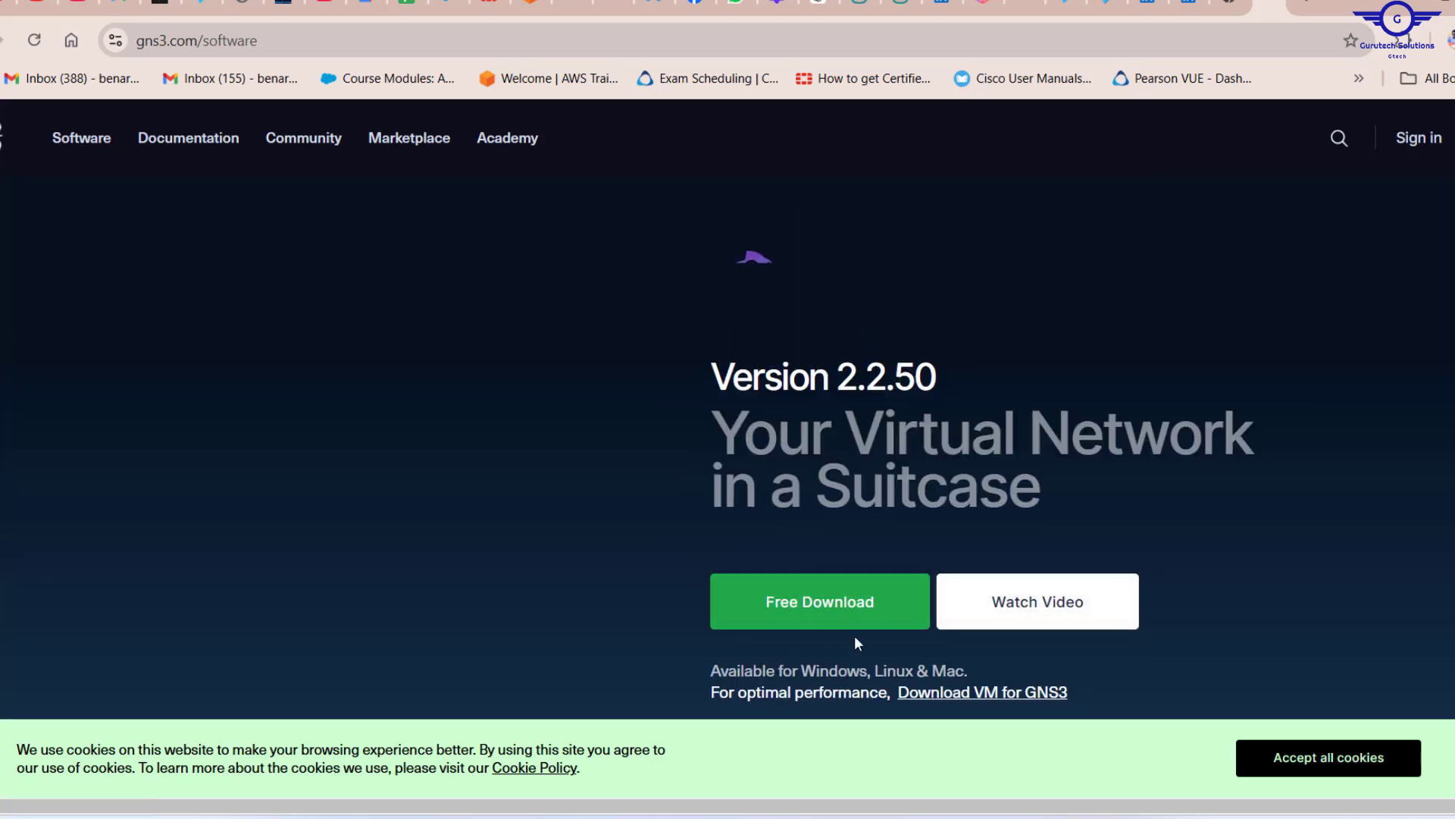
scroll(854, 635, "down", 9)
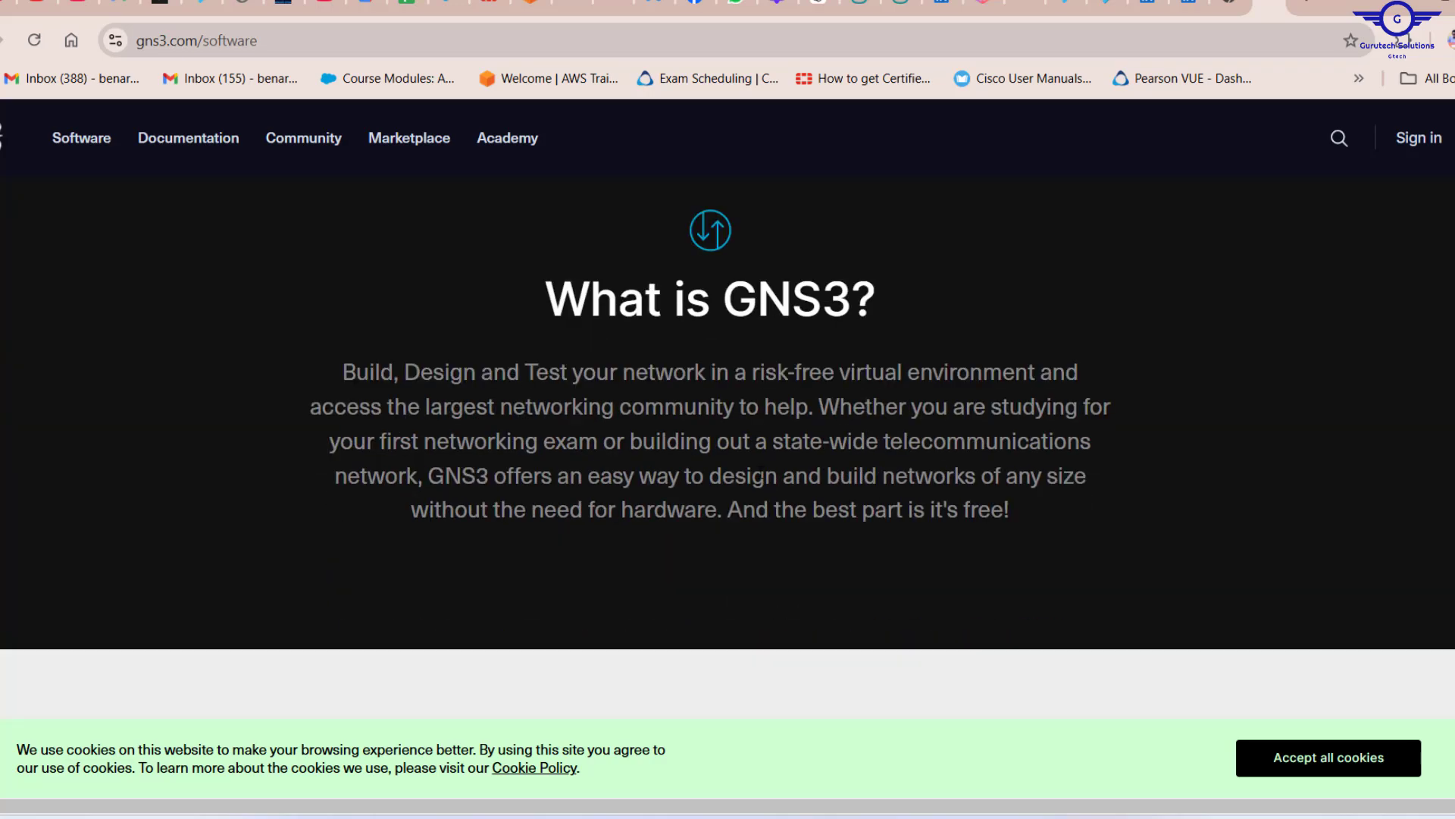
scroll(728, 454, "down", 1)
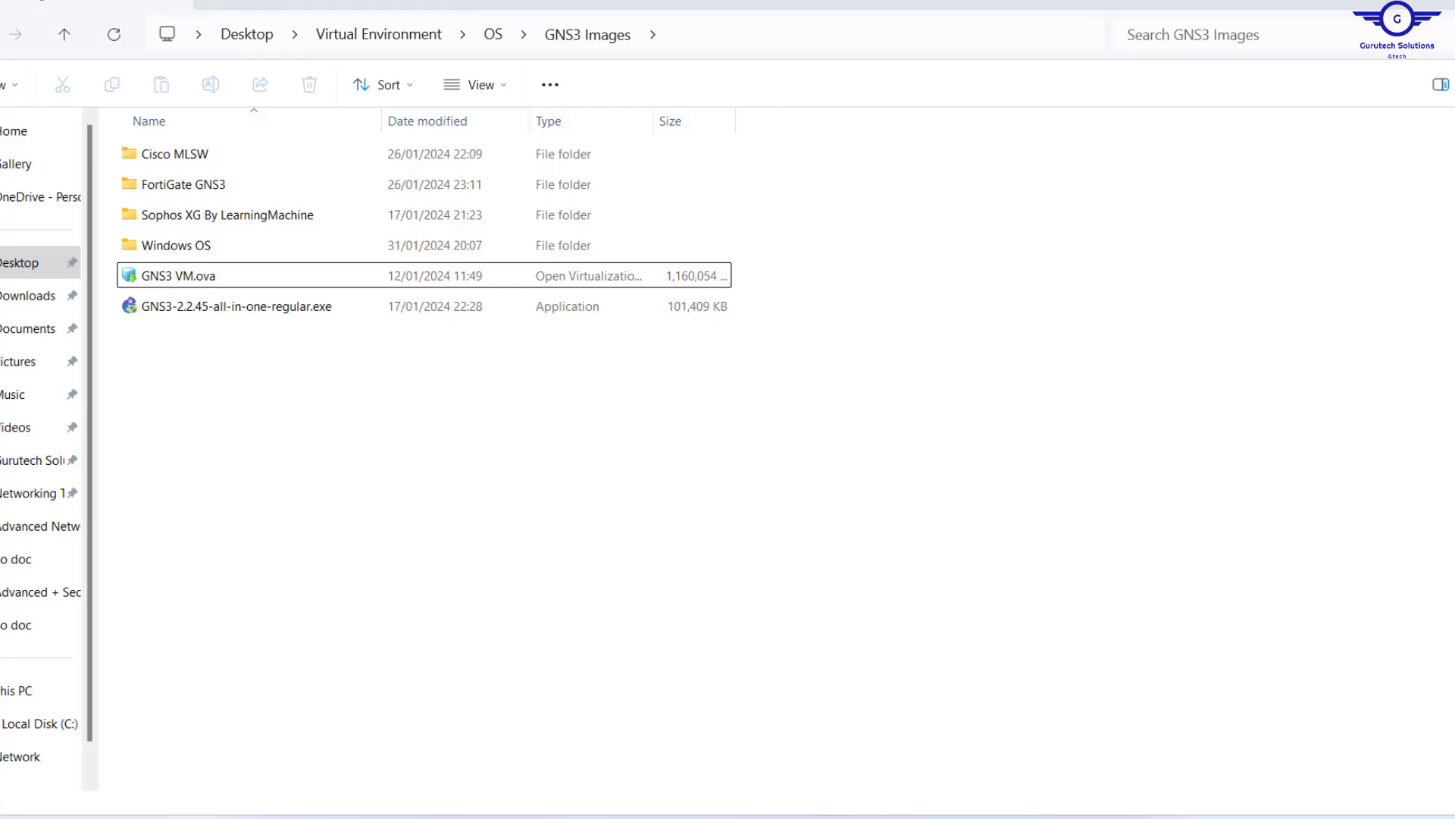
Step: Switch to File Explorer and run the GNS3-2.2.45-all-in-one-regular.exe installer from the GNS3 Images folder
left_click(264, 314)
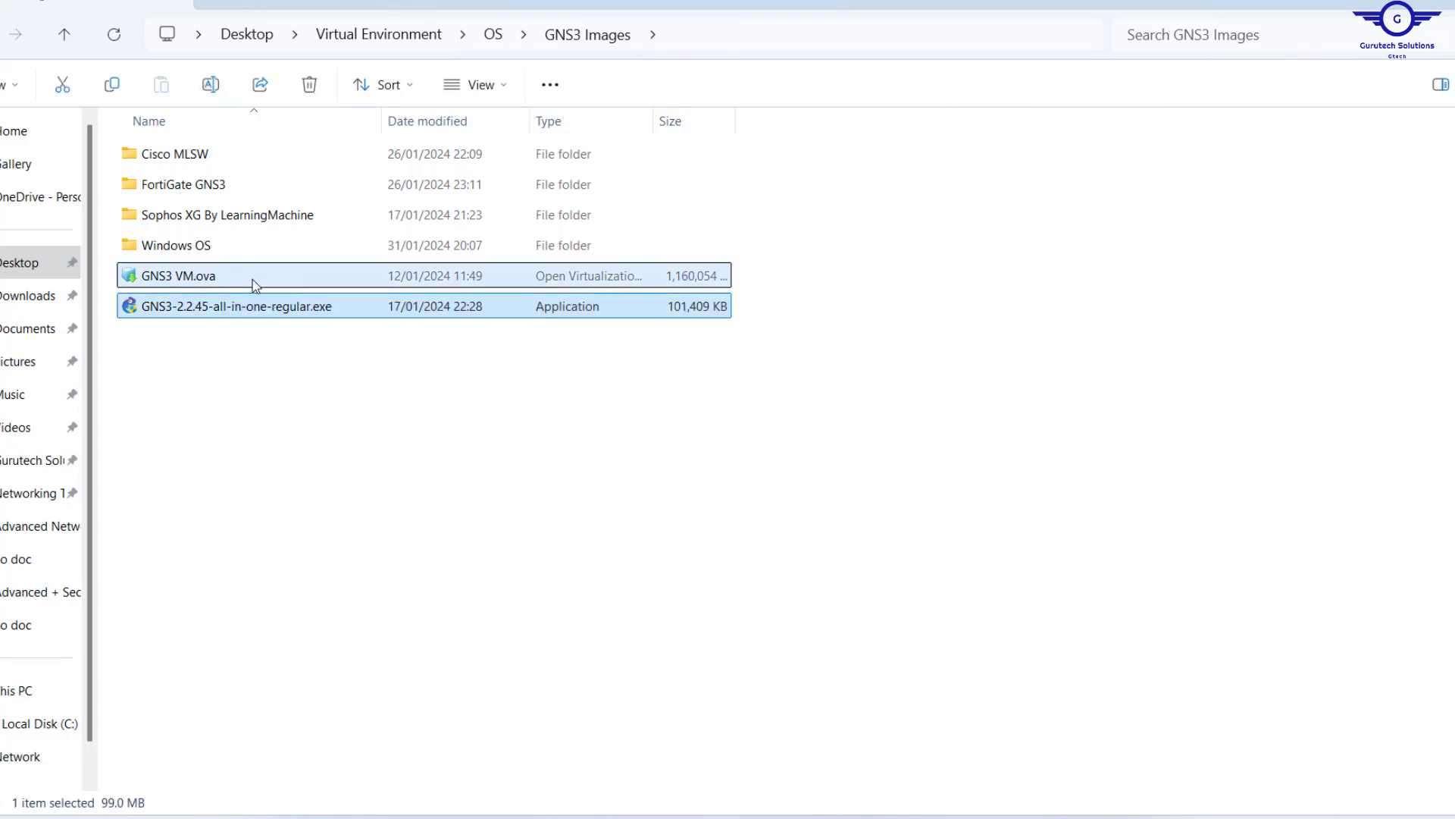
left_click(254, 285)
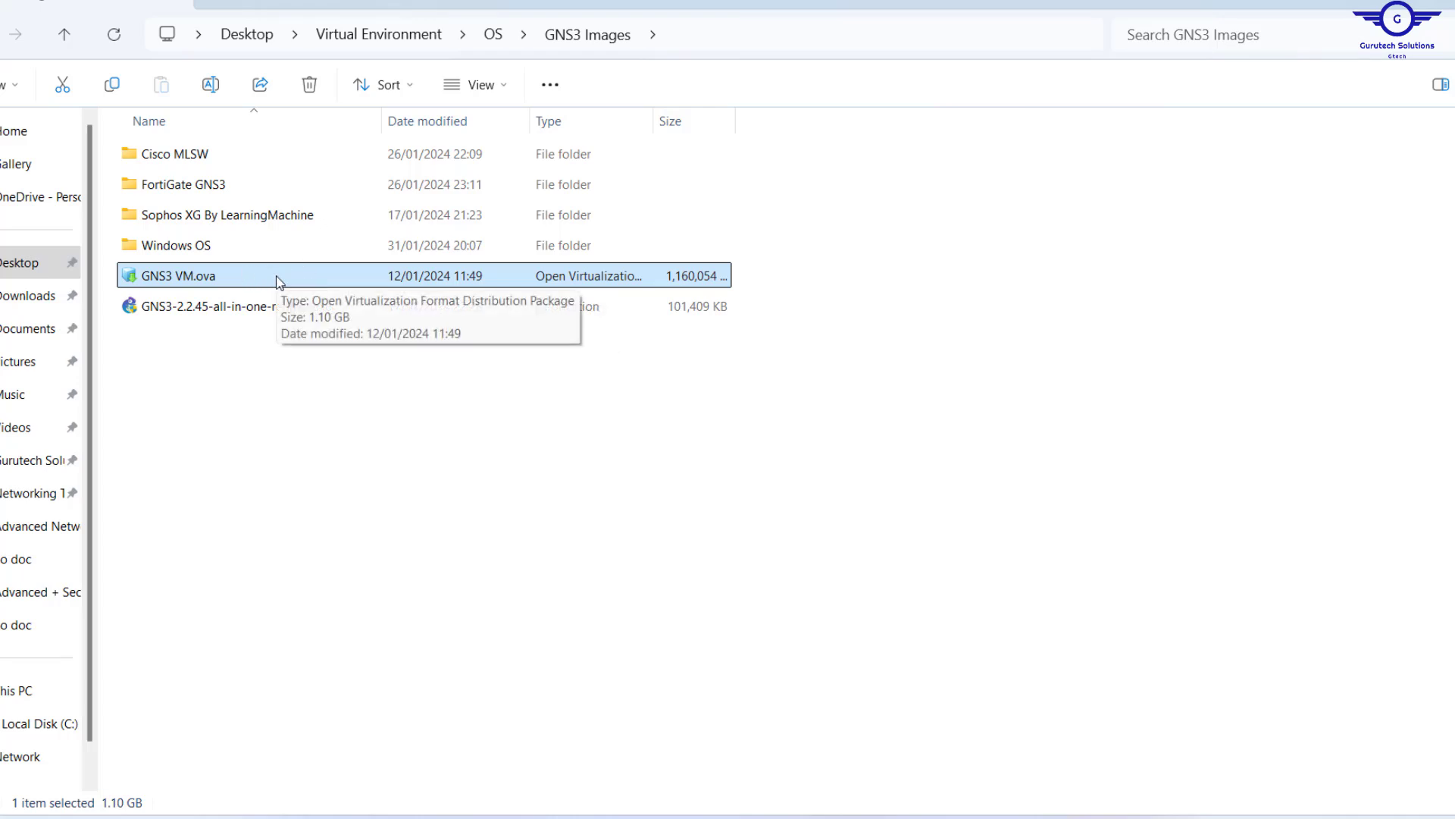
left_click(224, 309)
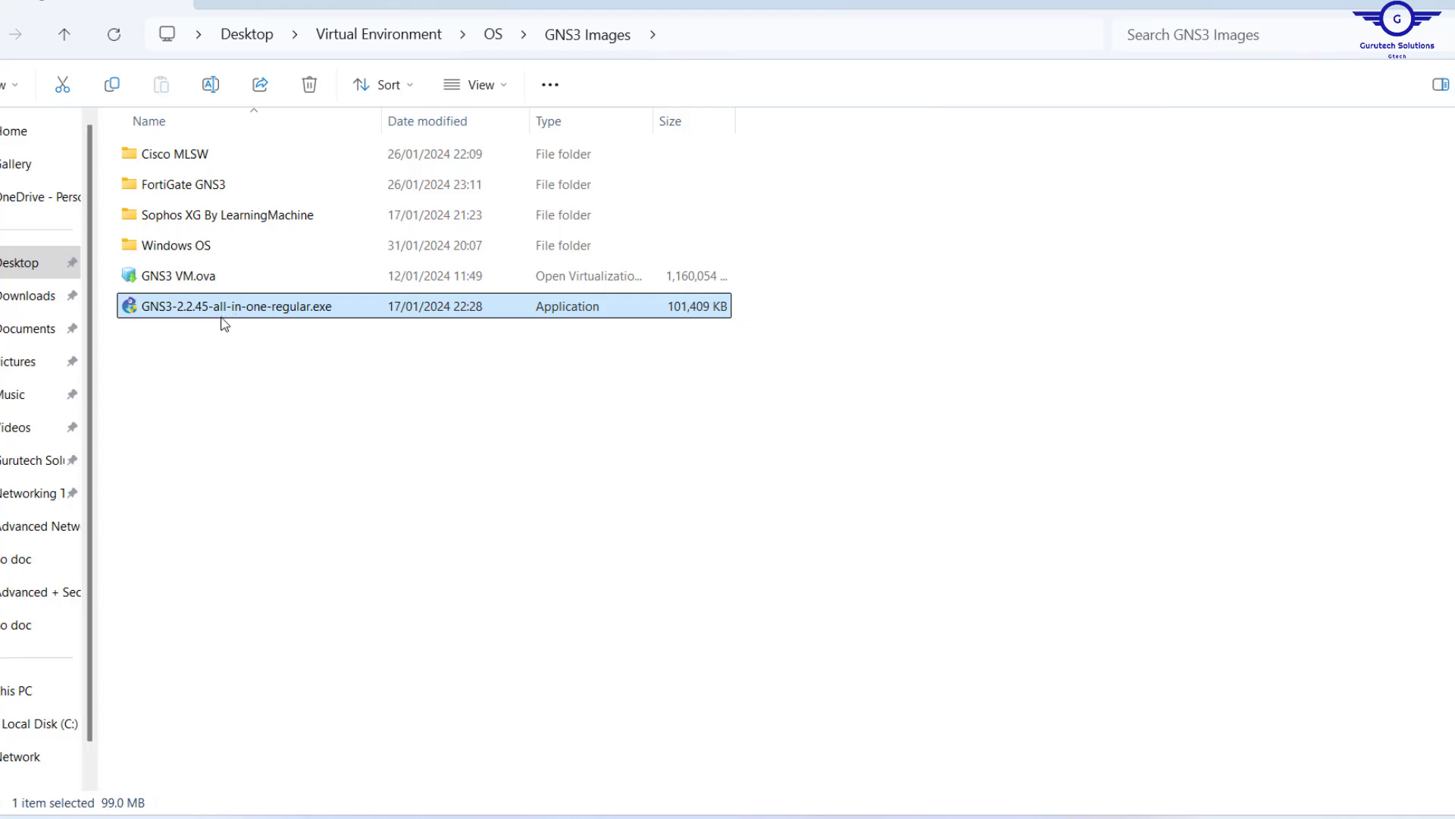
right_click(292, 305)
left_click(369, 335)
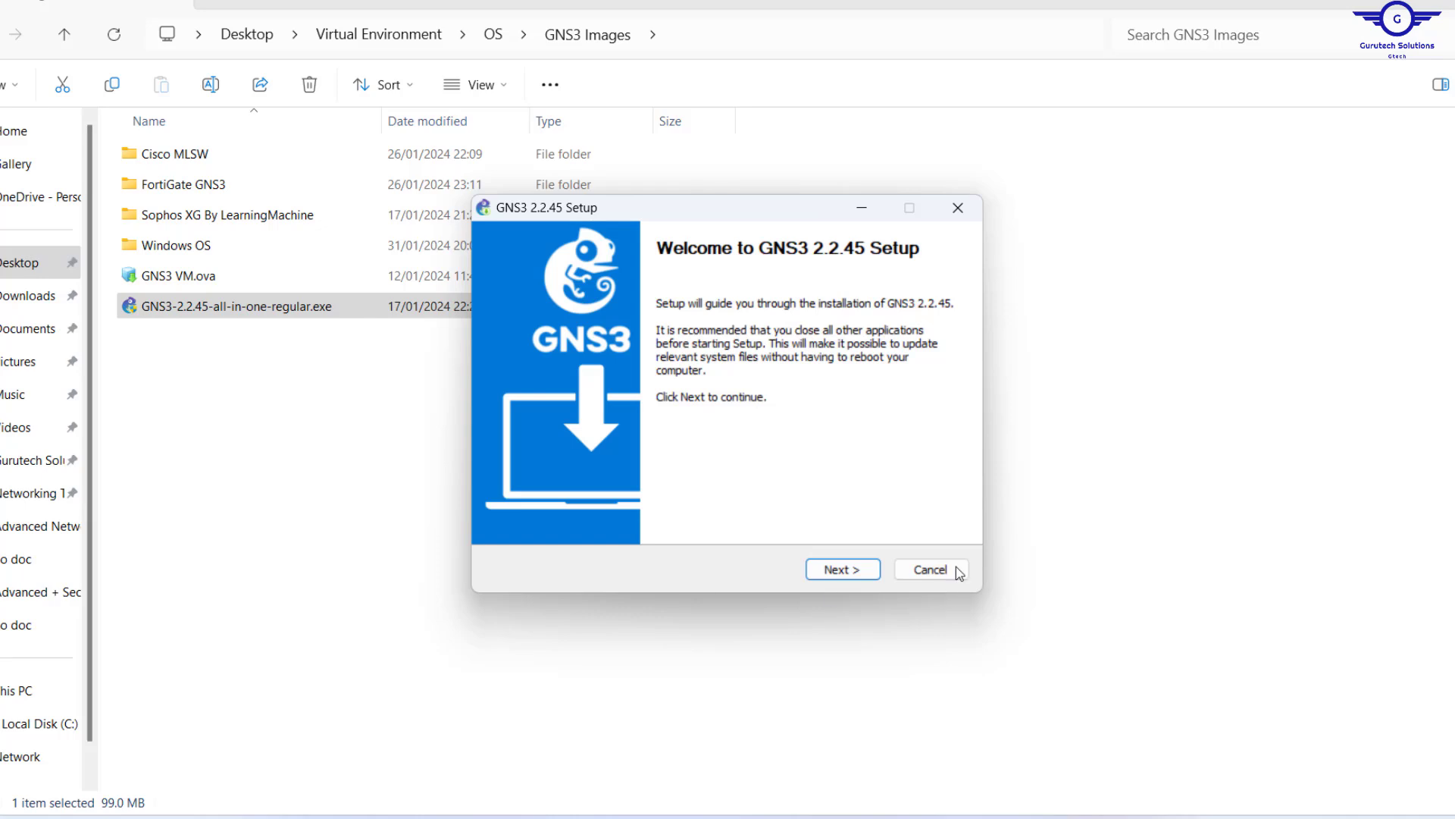
Step: Accept the GNS3 license agreement and keep GNS3 as the Start Menu folder for the shortcuts
left_click(845, 572)
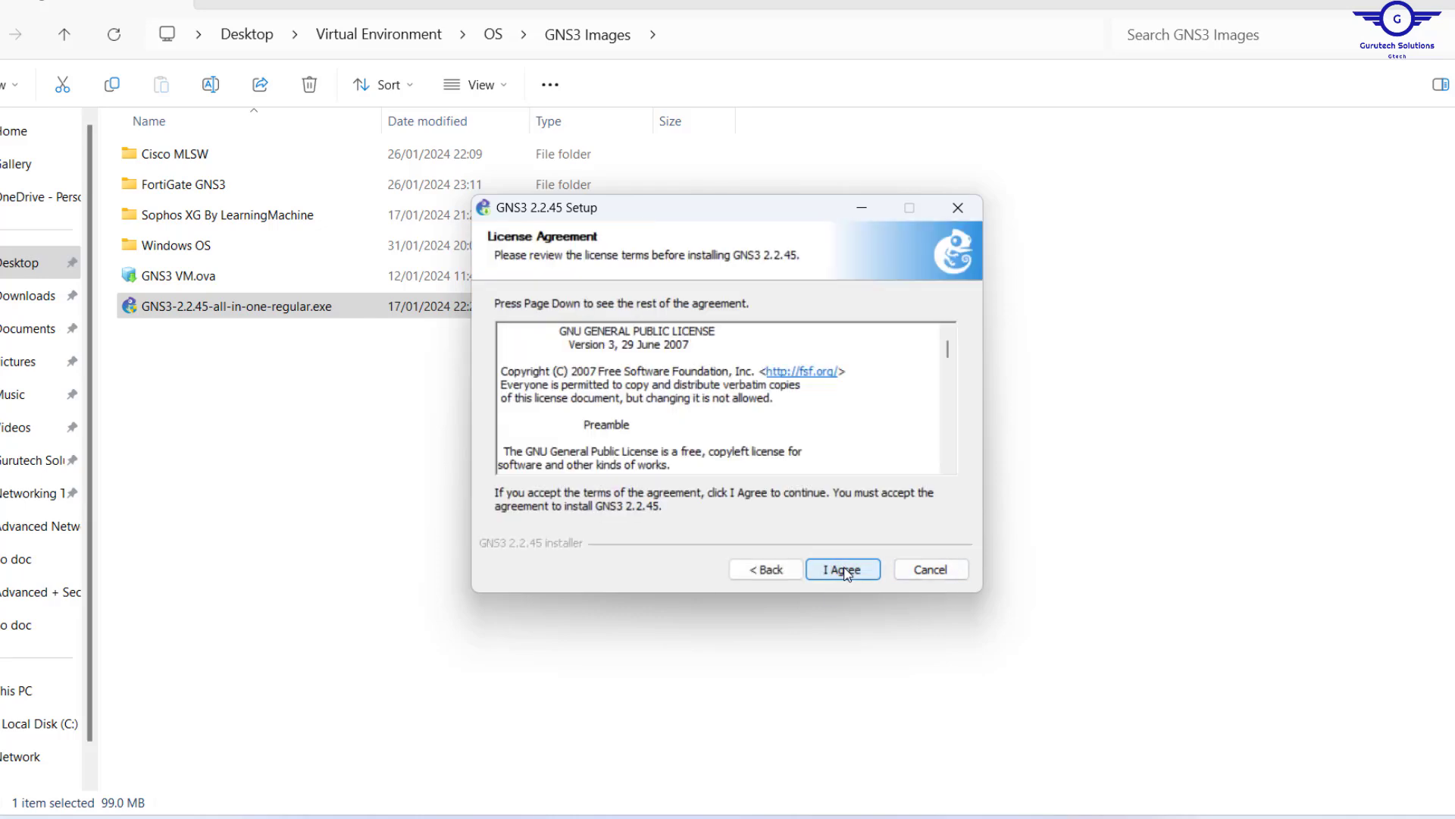
left_click(845, 571)
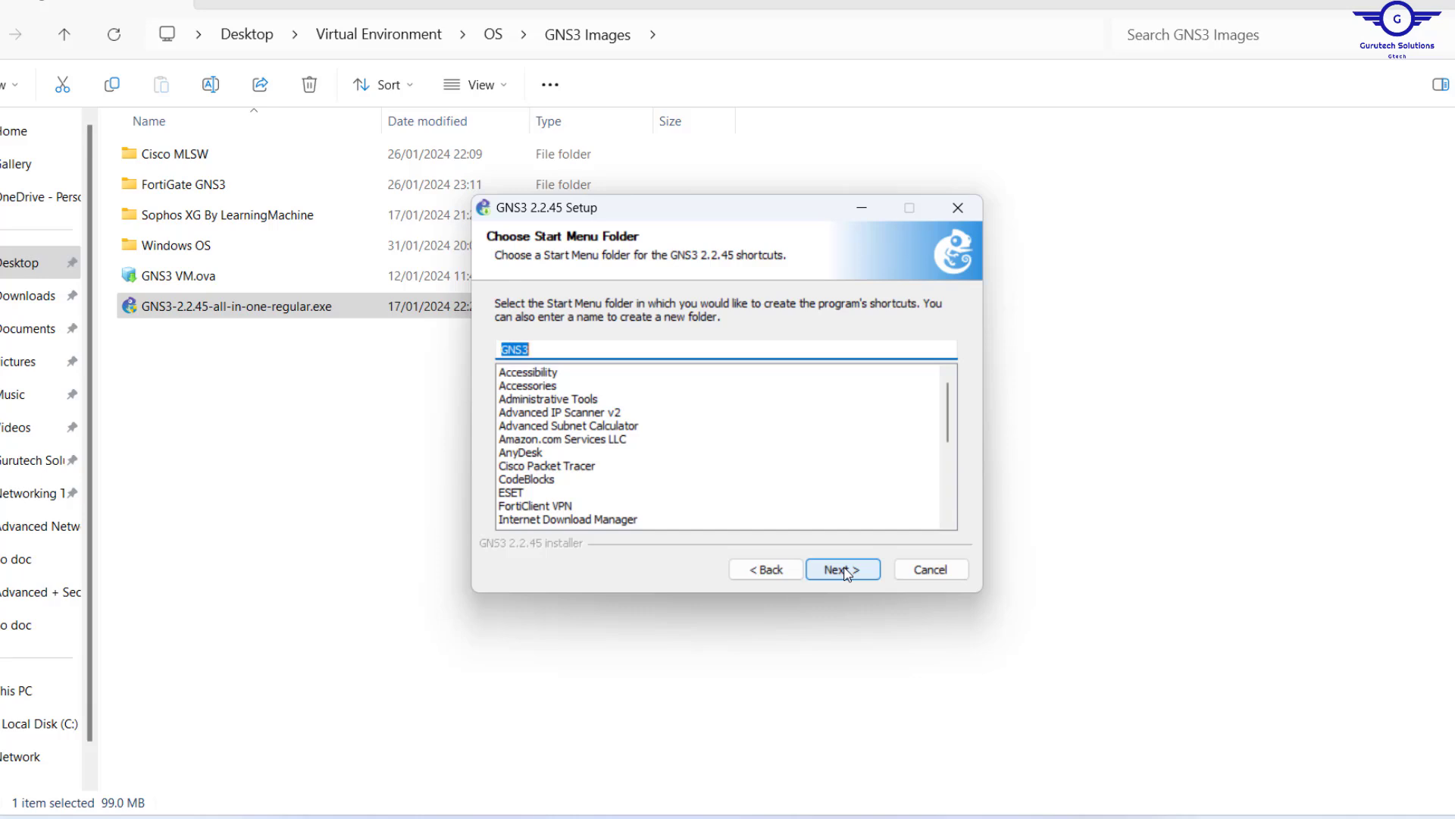
left_click(846, 573)
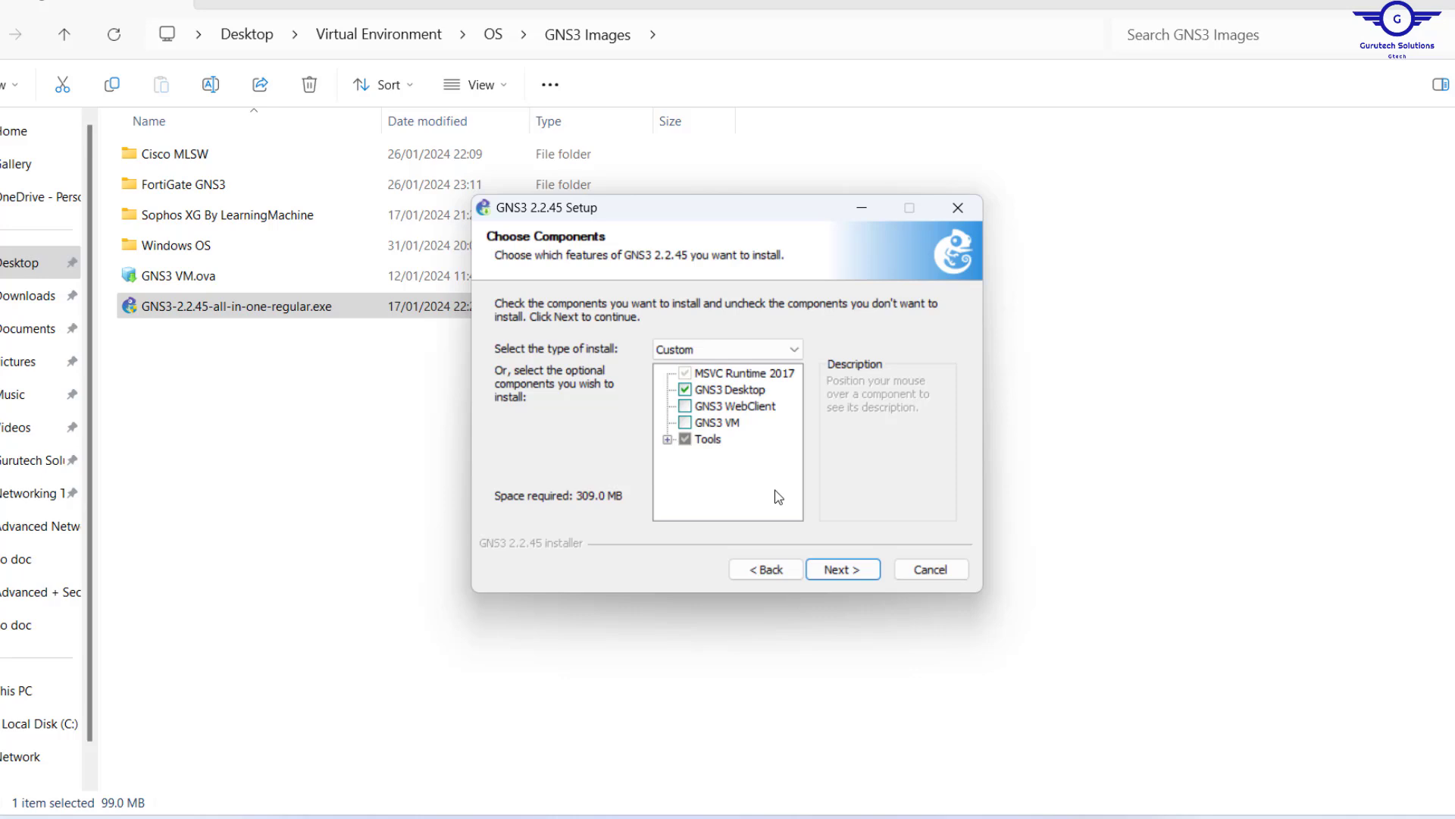
Step: Expand the Tools group in the component list and exclude Solar-PuTTY from the installation
left_click(667, 439)
scroll(729, 449, "up", 2)
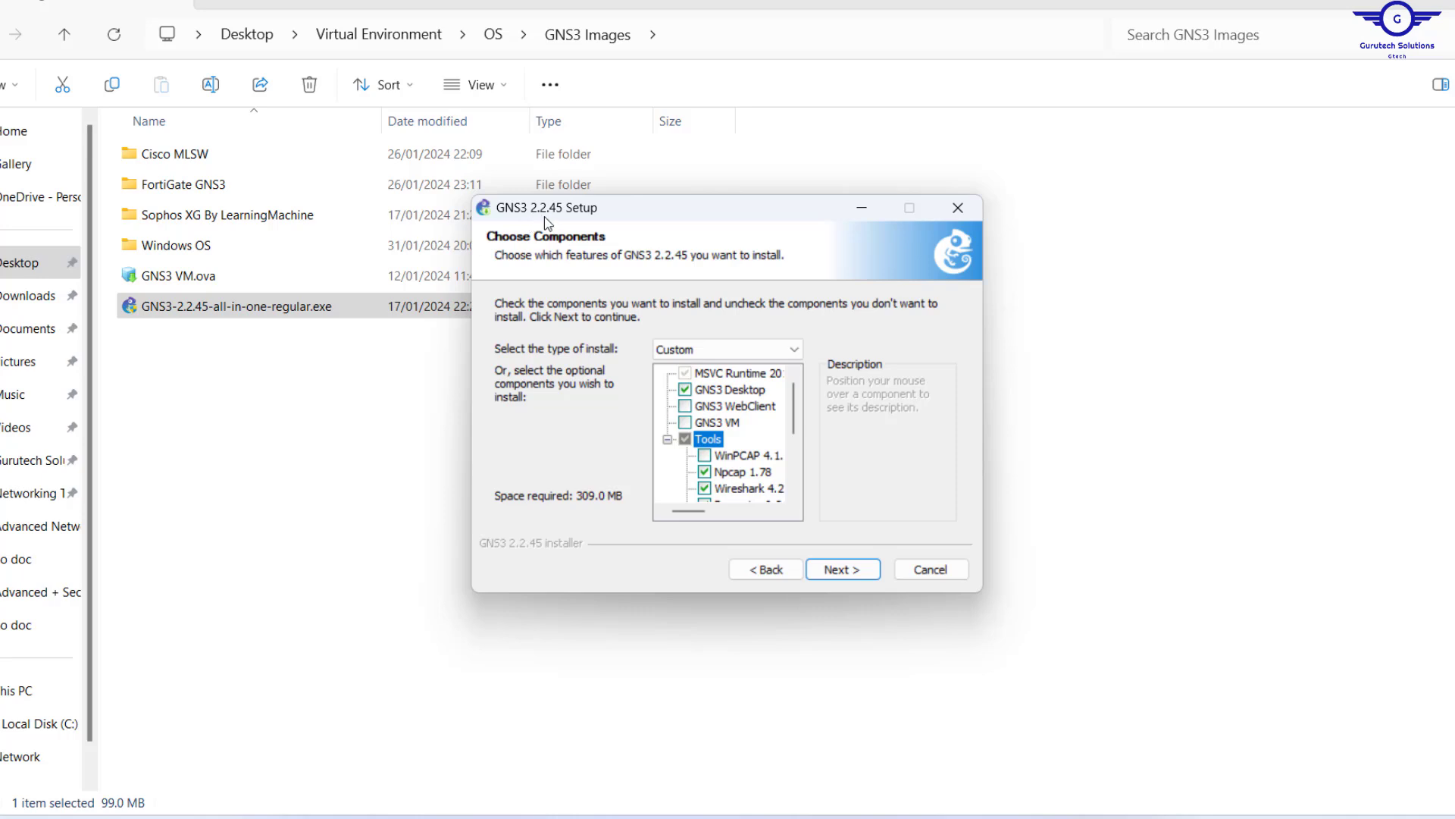
mouse_move(778, 464)
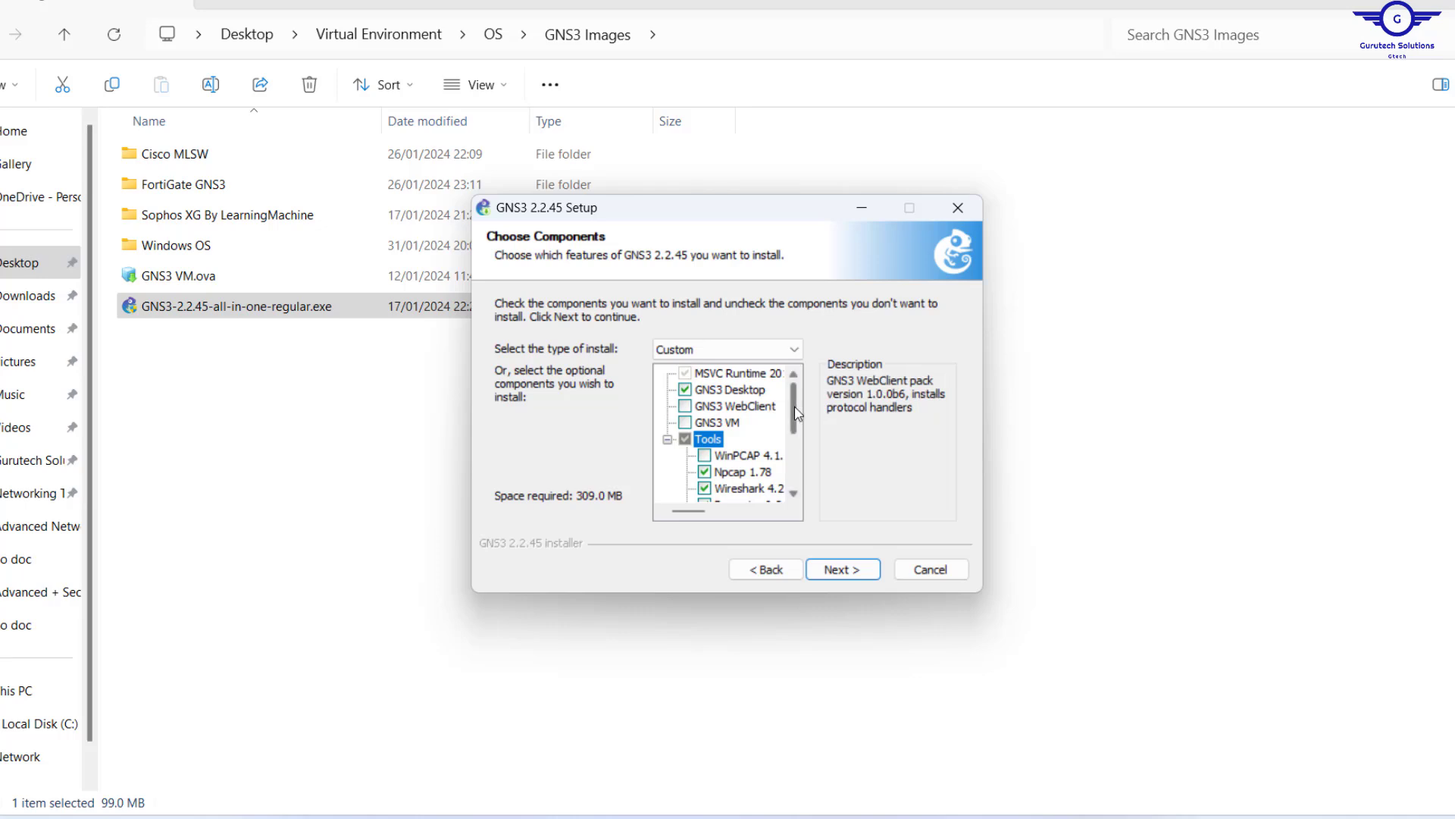
scroll(796, 428, "down", 1)
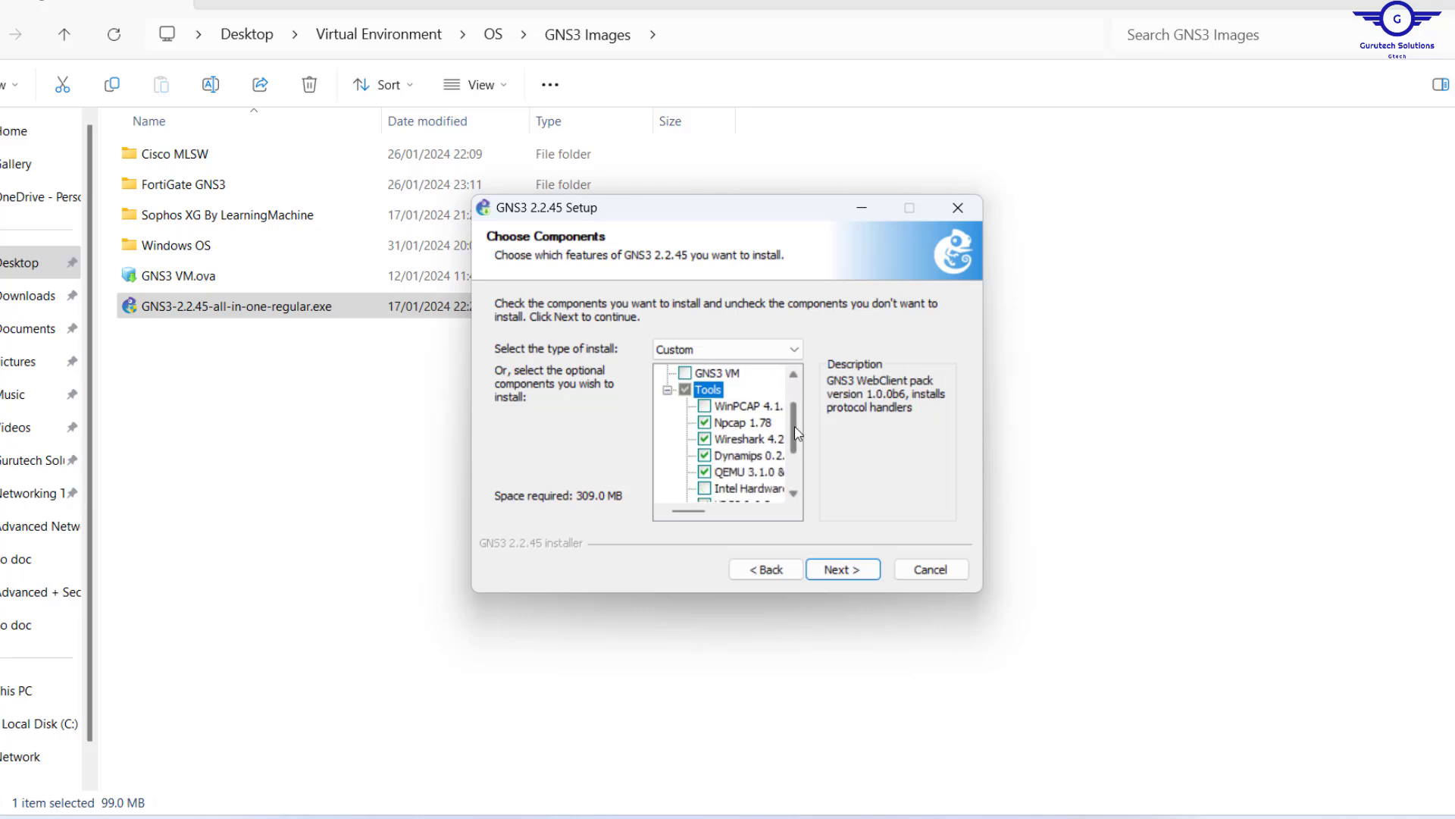
left_click_drag(796, 432, 798, 464)
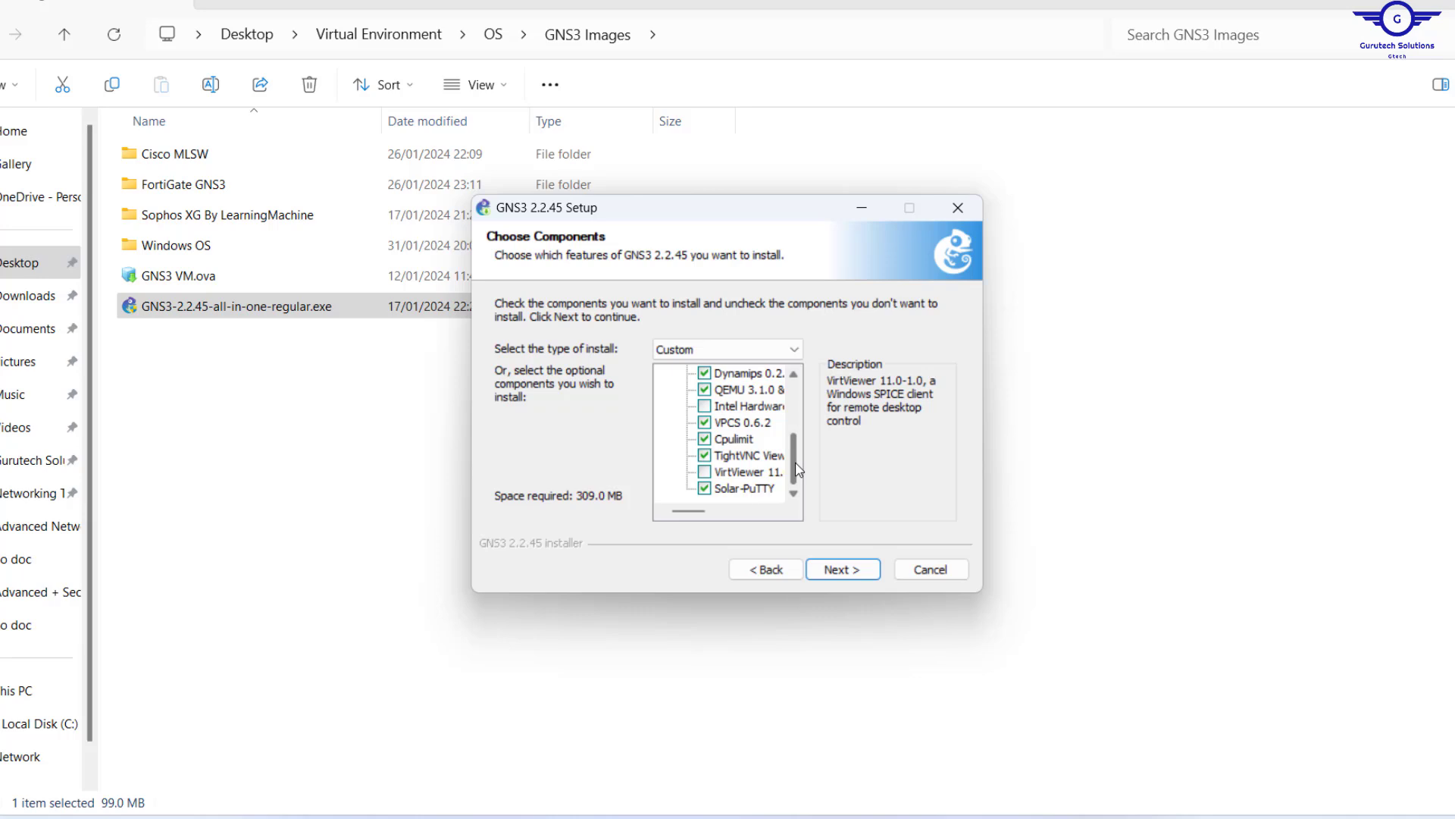
scroll(798, 469, "up", 2)
scroll(798, 485, "down", 2)
scroll(799, 470, "up", 2)
scroll(799, 455, "down", 2)
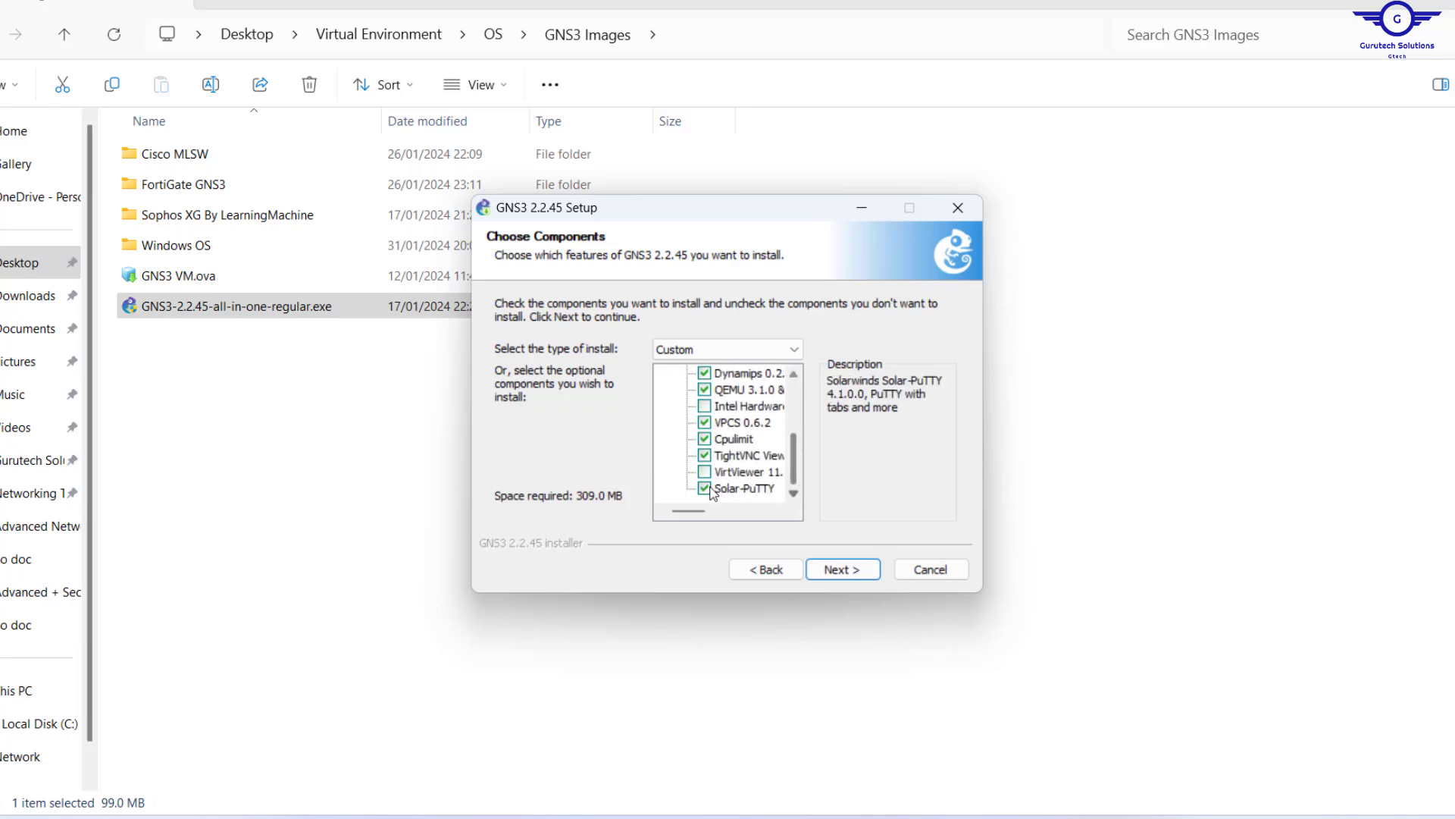
left_click(706, 488)
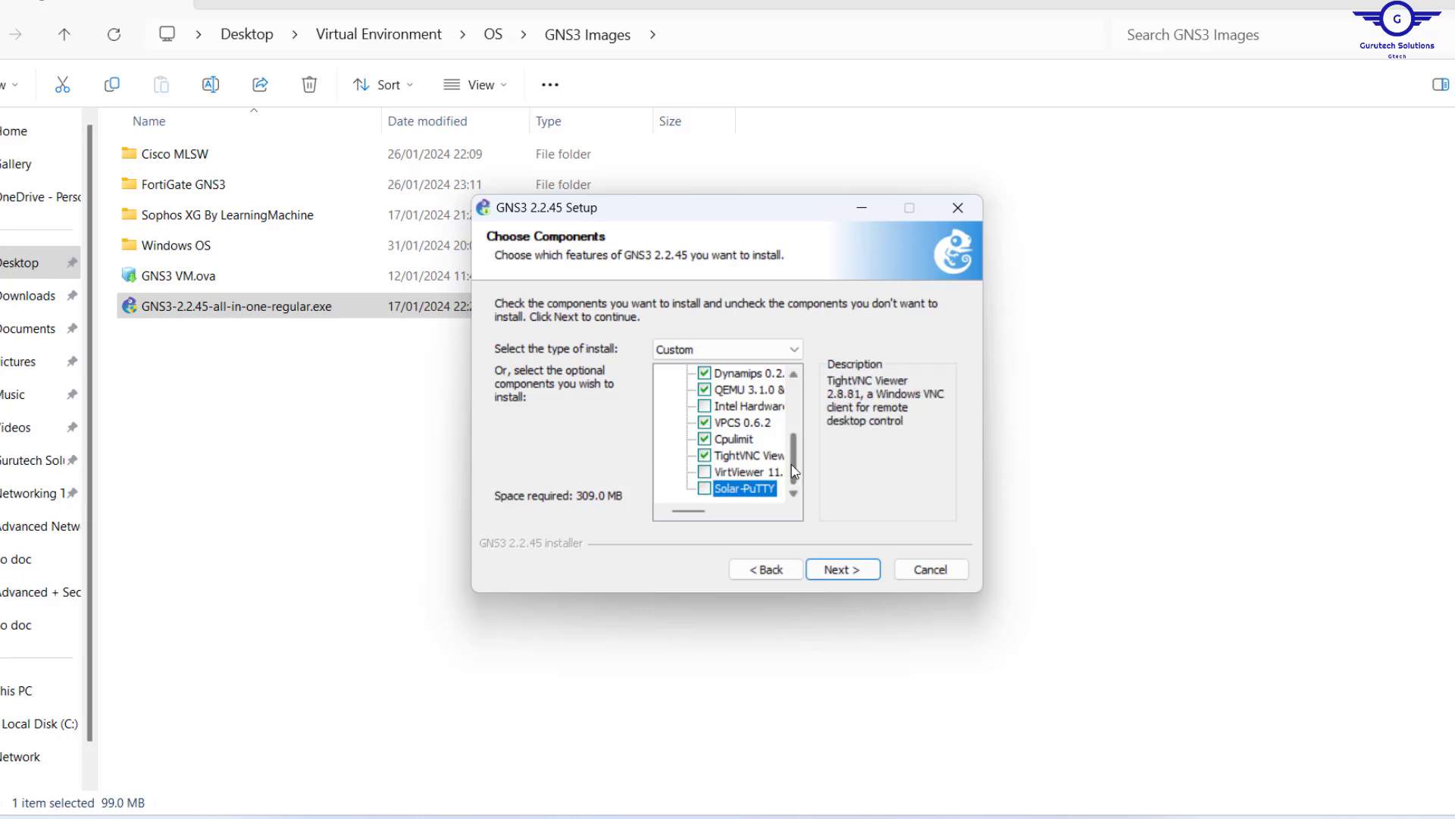
Step: Exclude Wireshark from the Tools components selected for installation
scroll(791, 447, "up", 1)
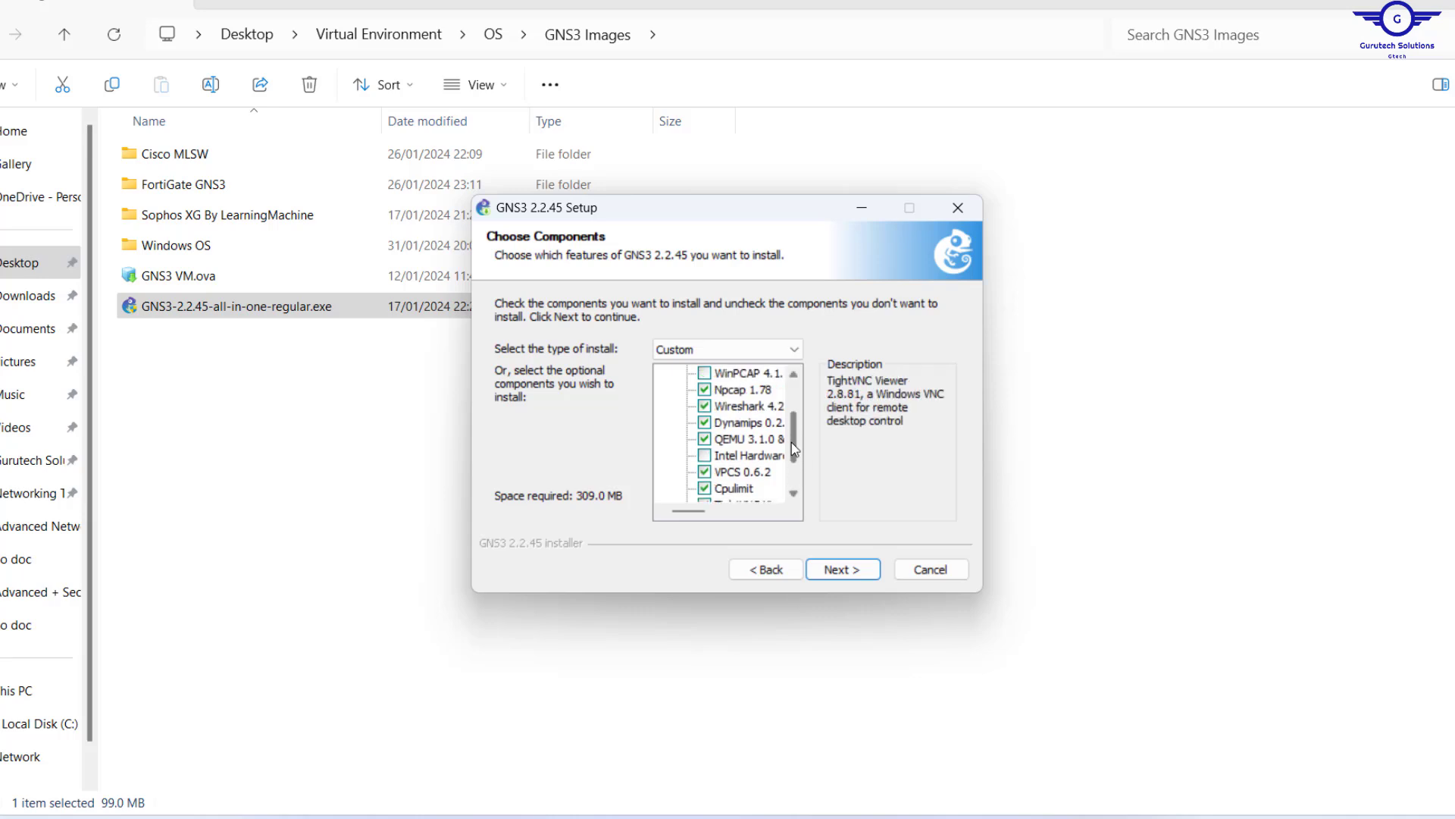
scroll(791, 443, "up", 1)
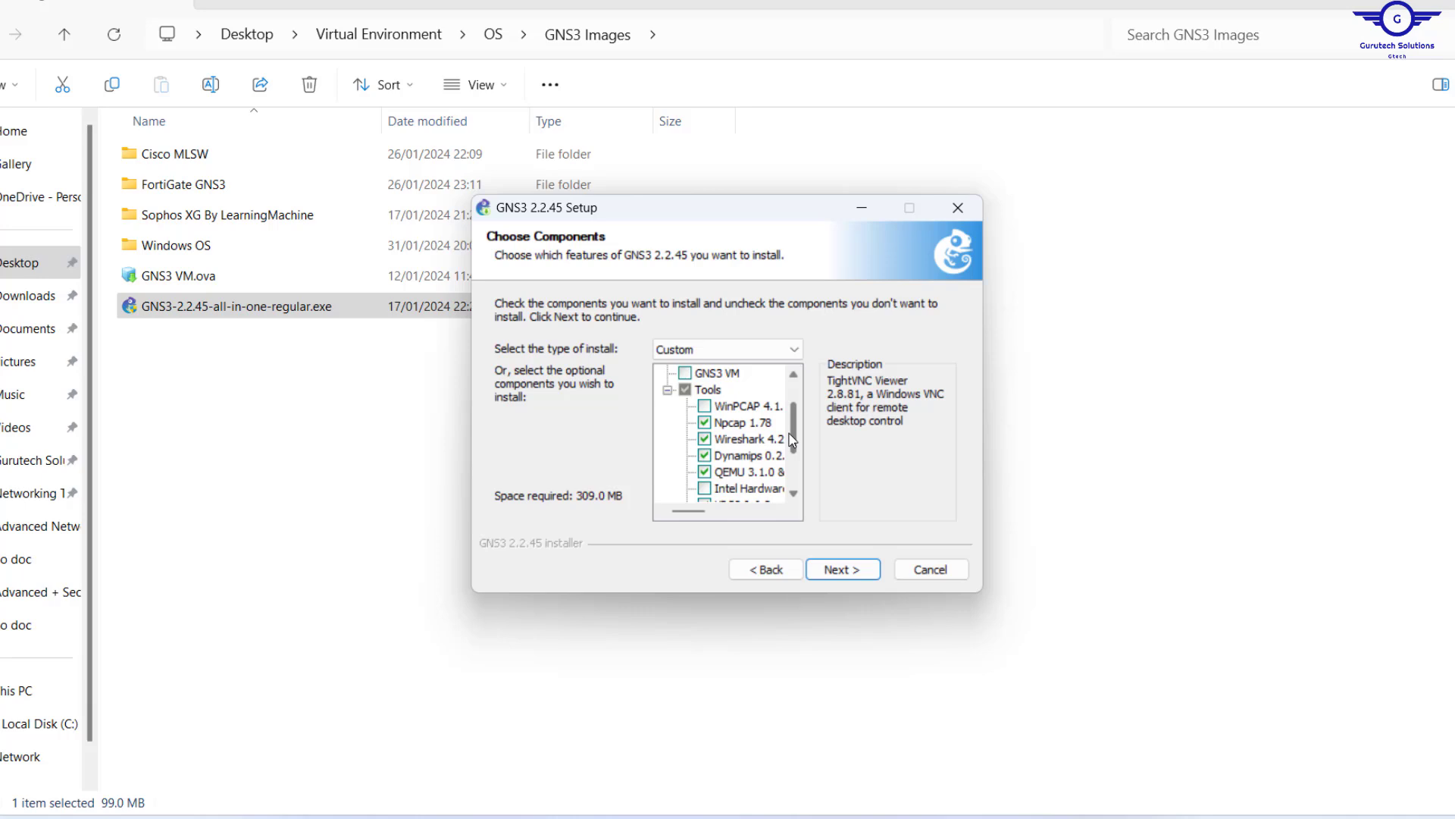
scroll(793, 439, "down", 1)
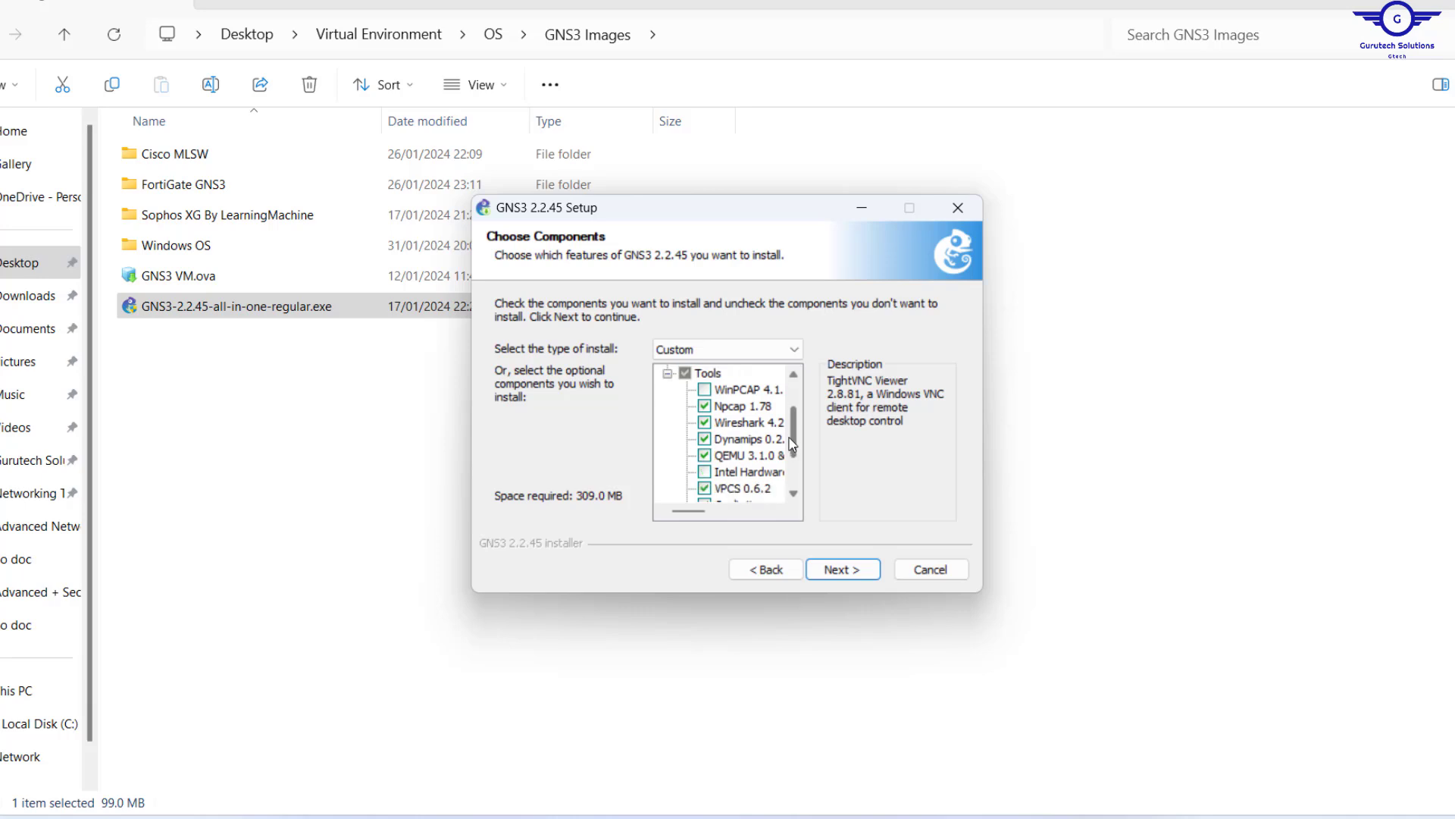
left_click(705, 423)
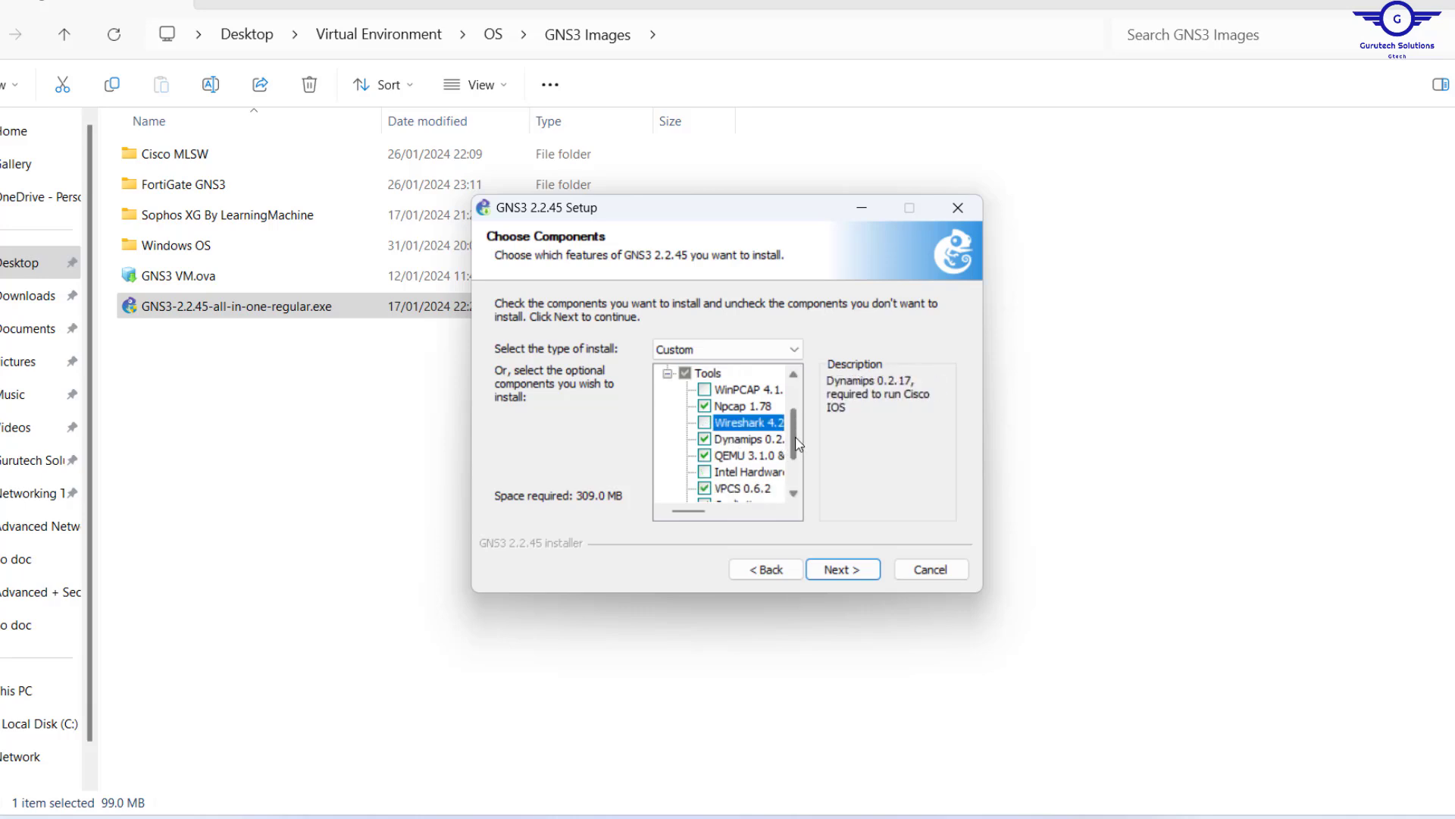
Step: Check the remaining component selection and install GNS3 into C:\Program Files\GNS3
left_click_drag(792, 446, 793, 457)
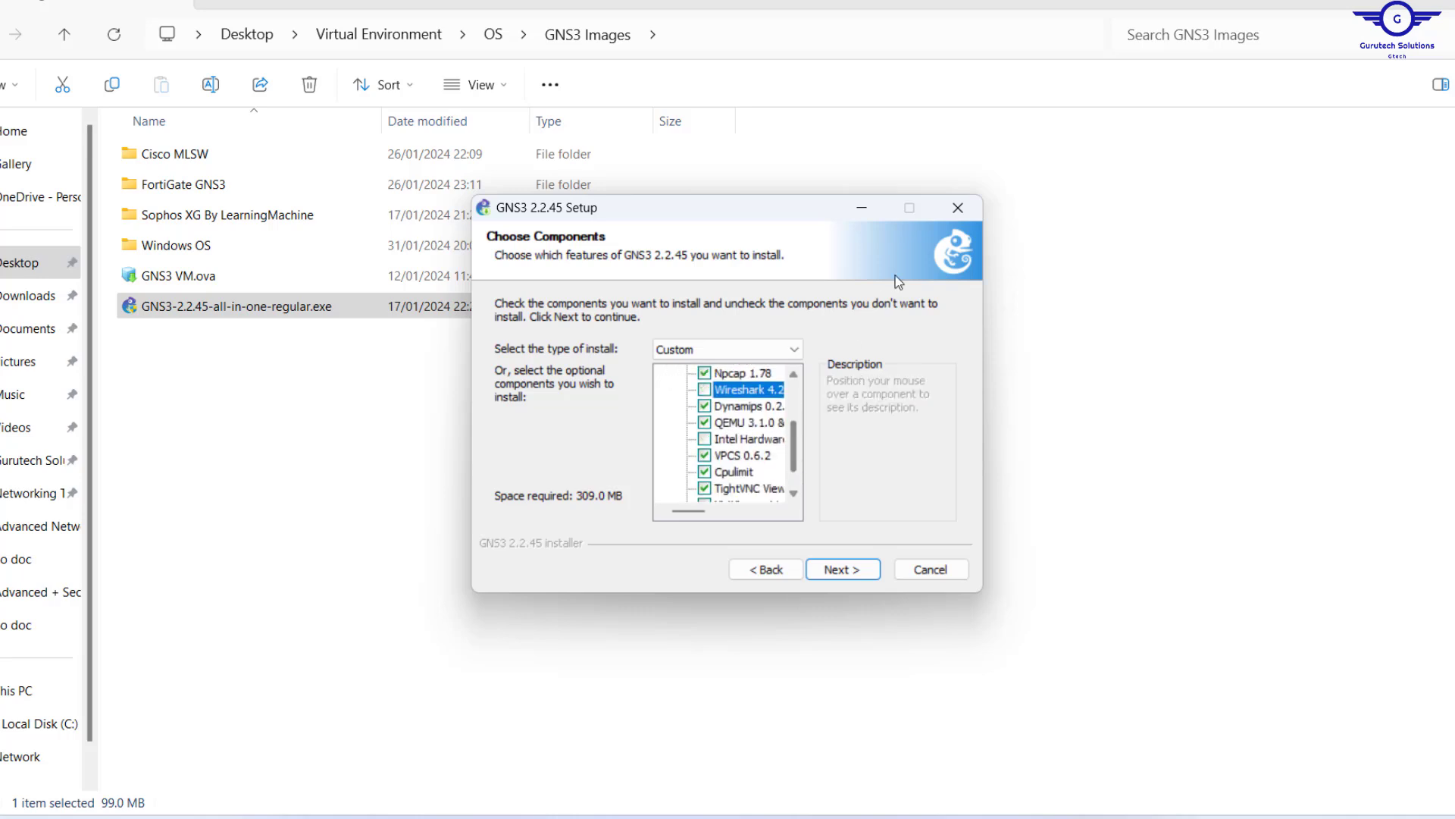
left_click_drag(793, 467, 794, 490)
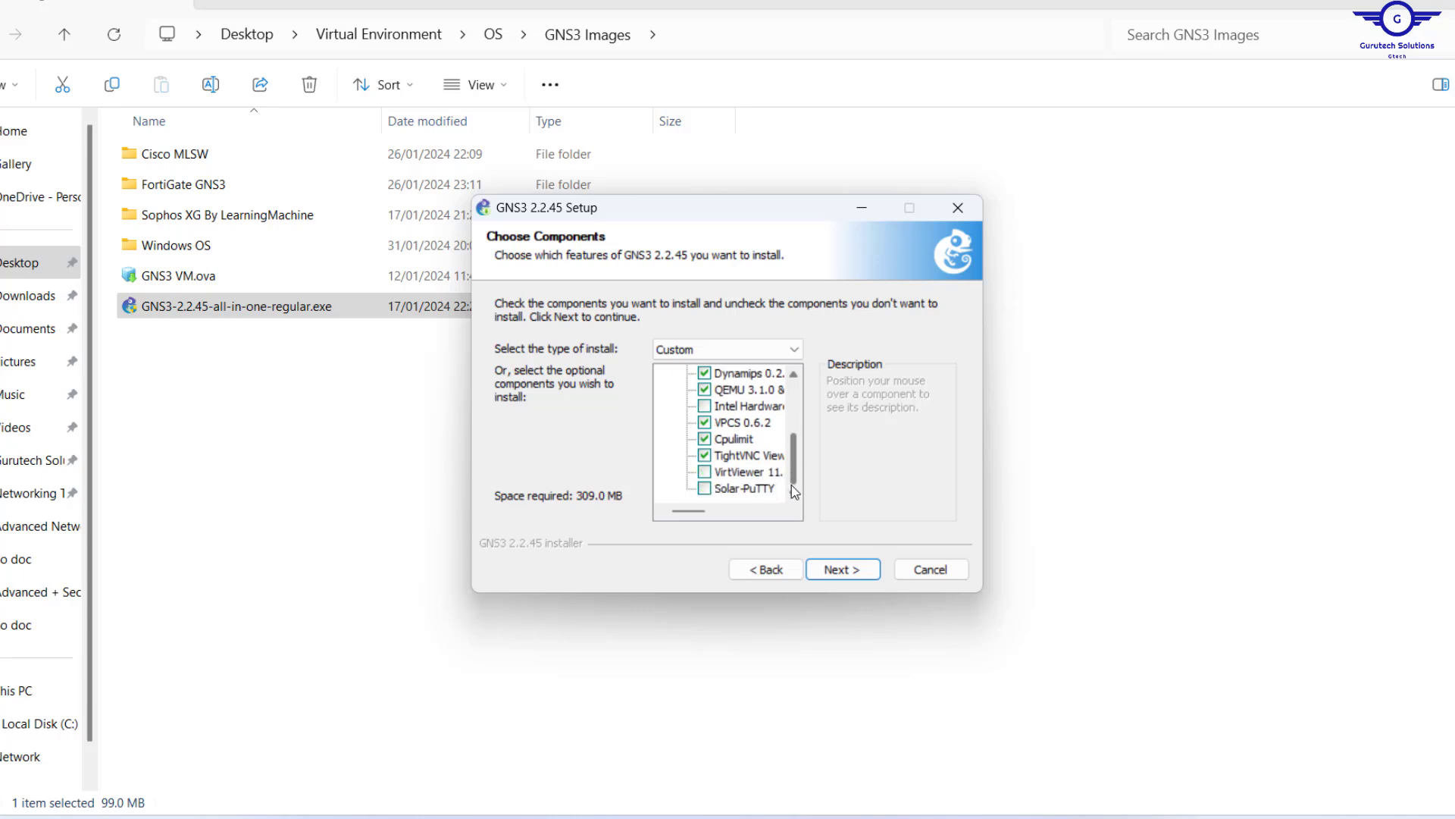
left_click_drag(791, 481, 792, 430)
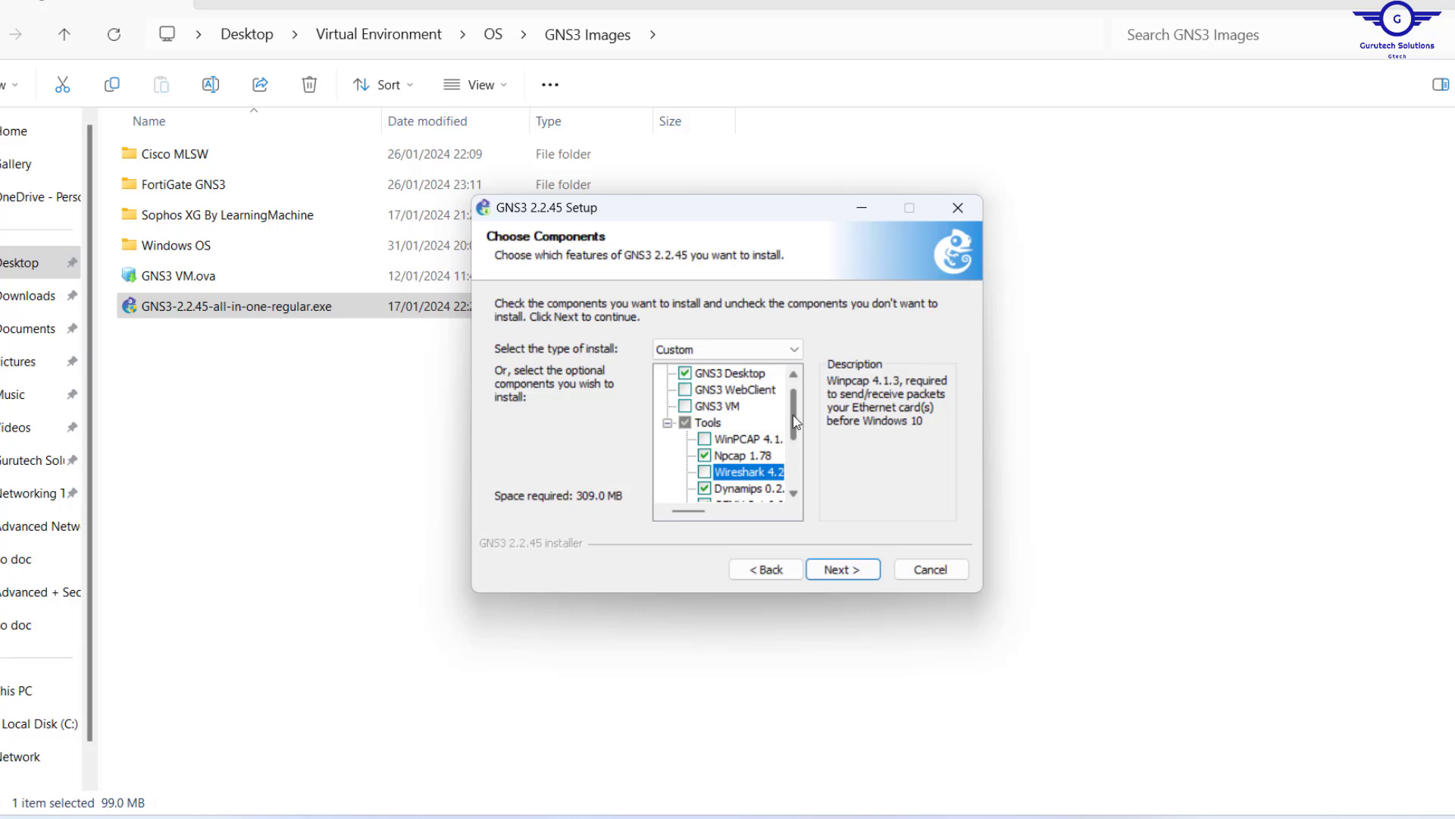
left_click_drag(795, 422, 794, 396)
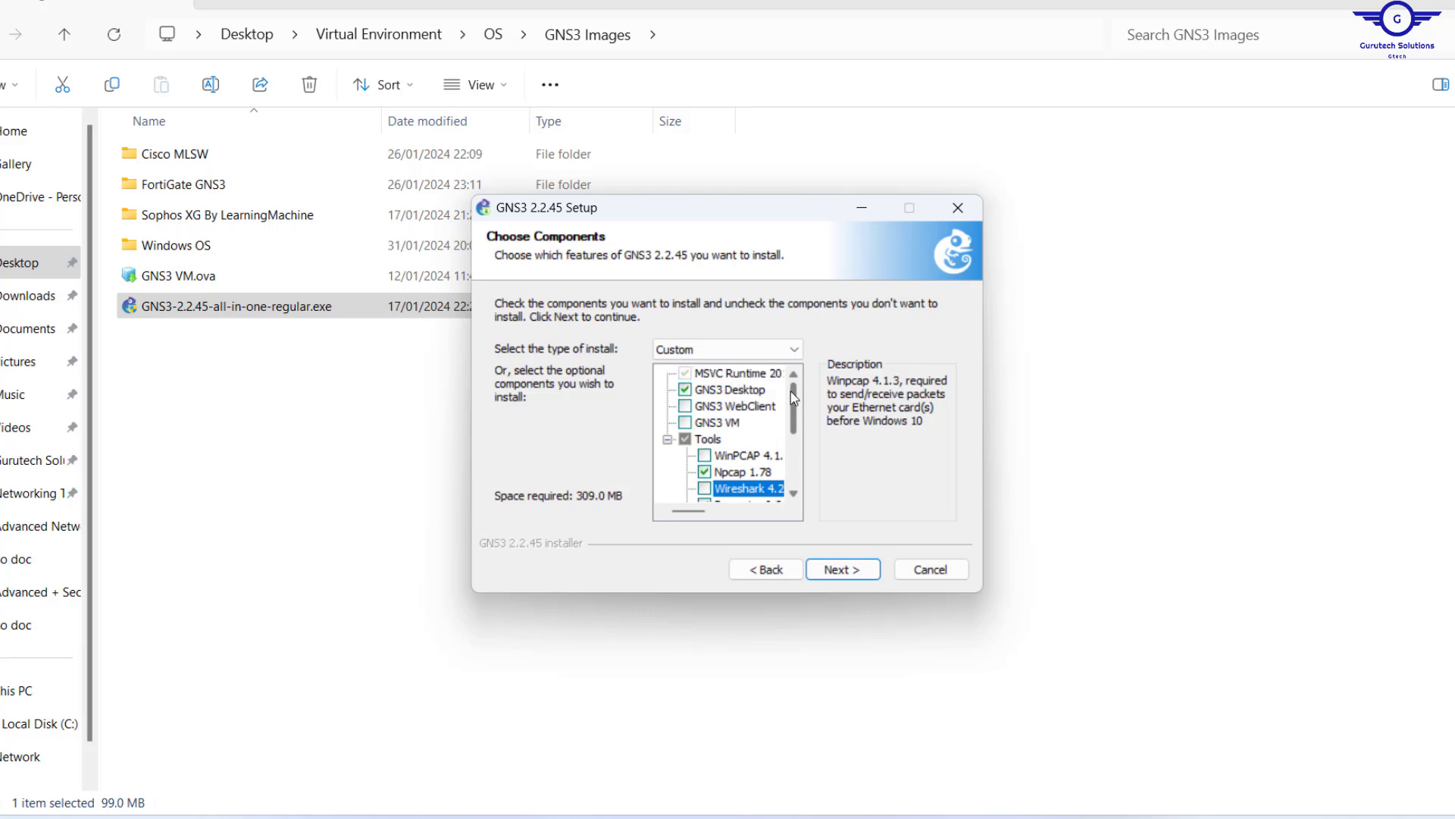
left_click(857, 573)
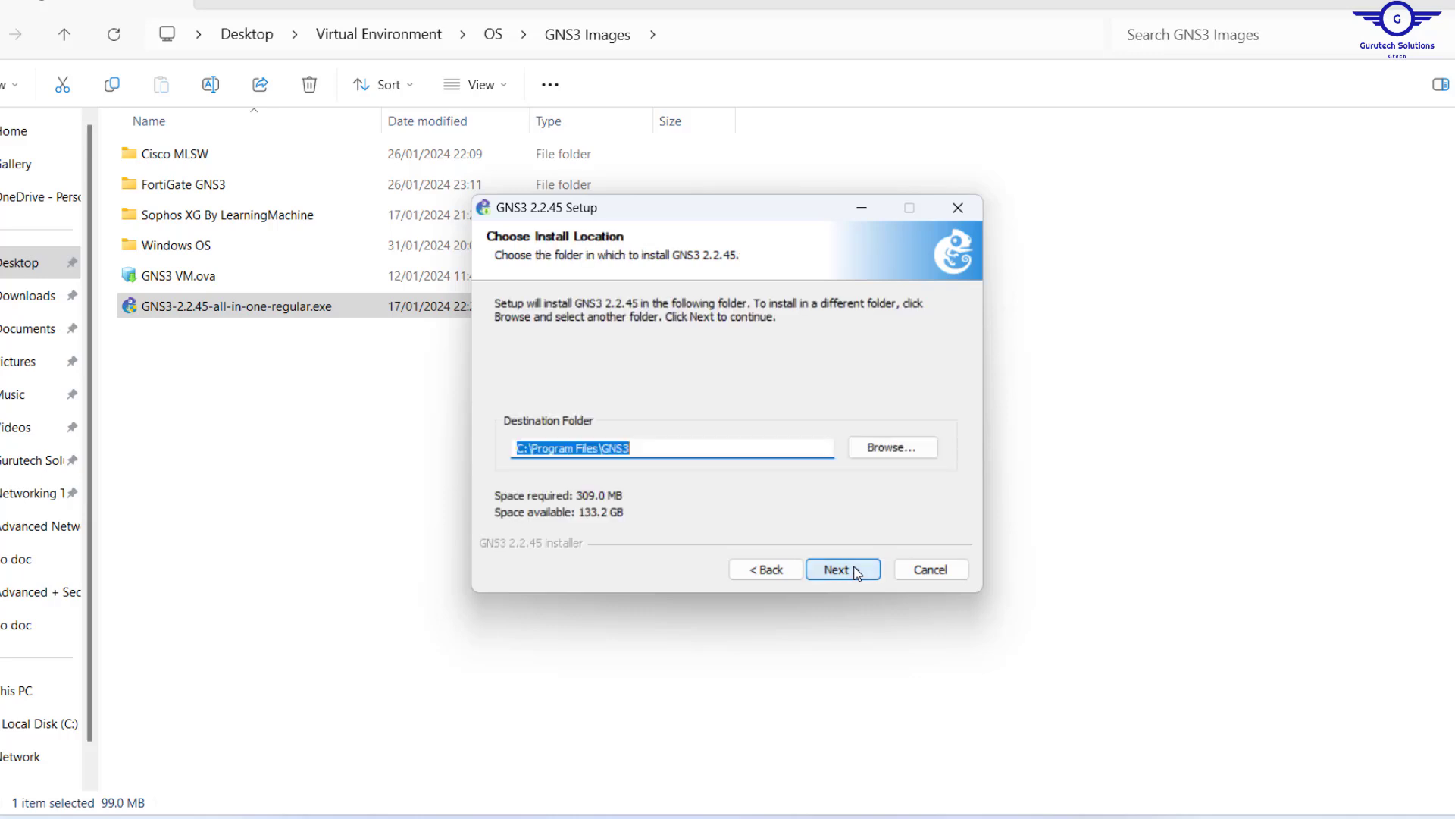
left_click(857, 573)
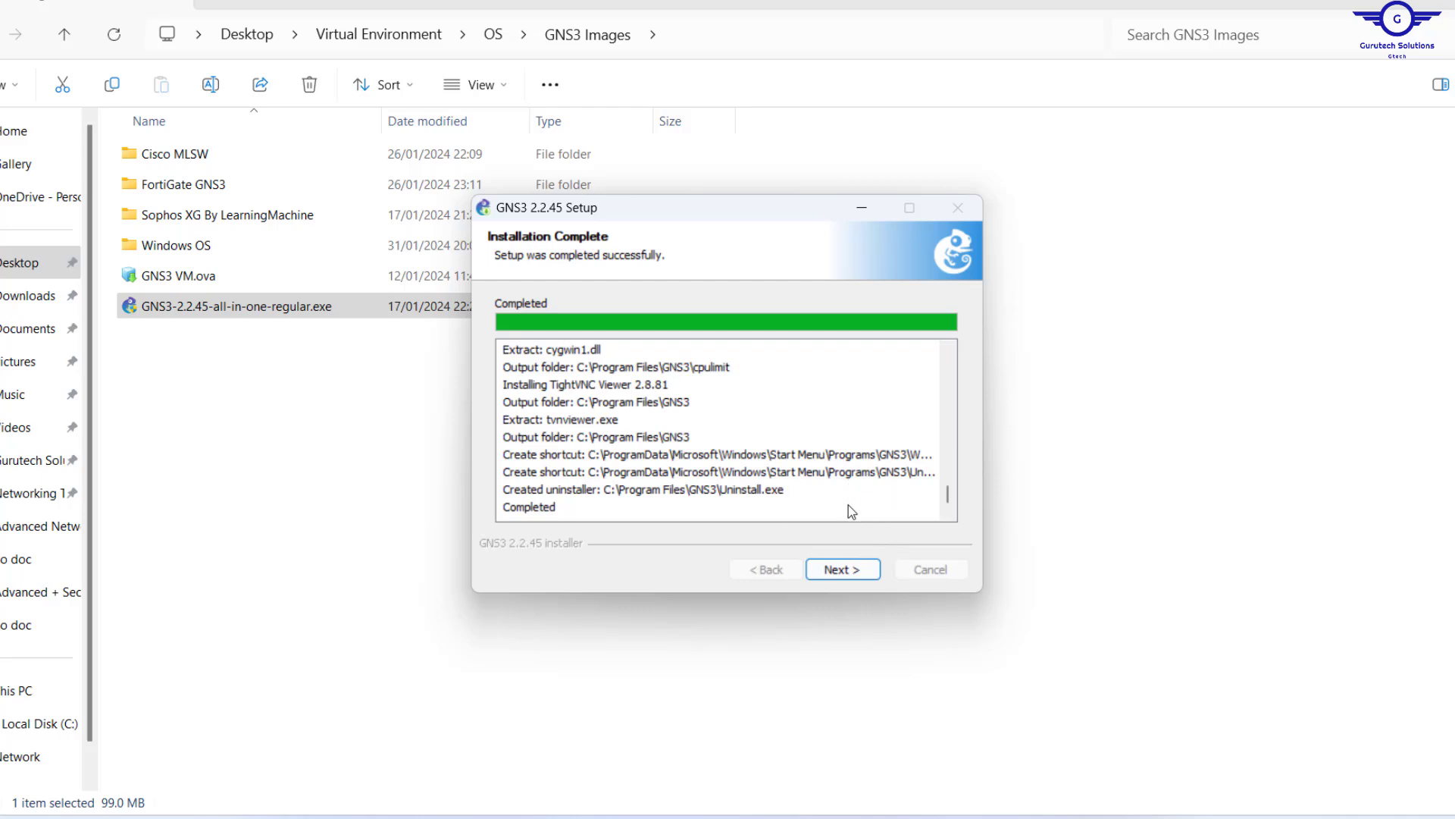
Step: Decline the SolarWinds early access offer and finish the setup with Start GNS3 enabled
left_click(859, 571)
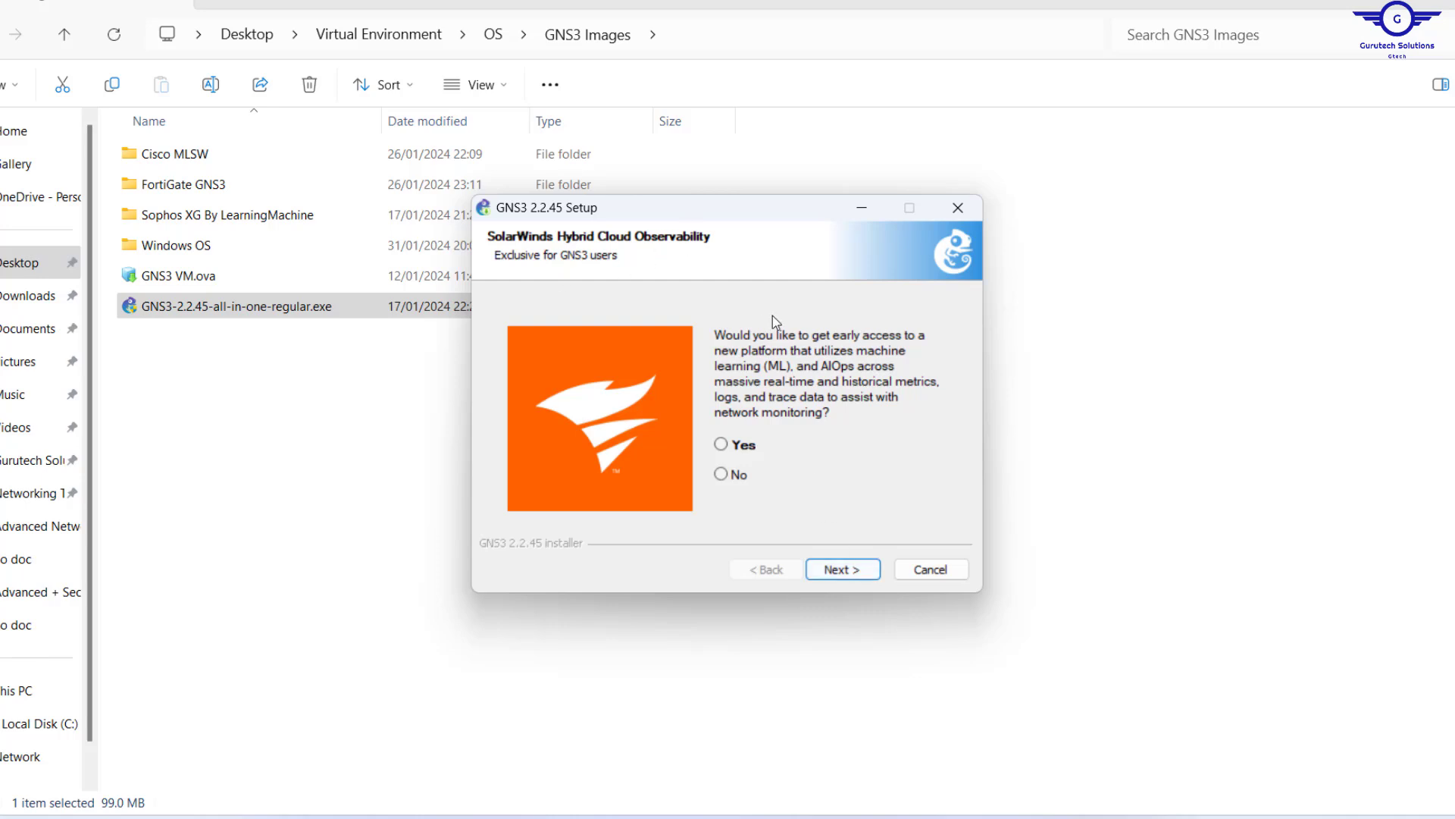
left_click(722, 474)
left_click(847, 576)
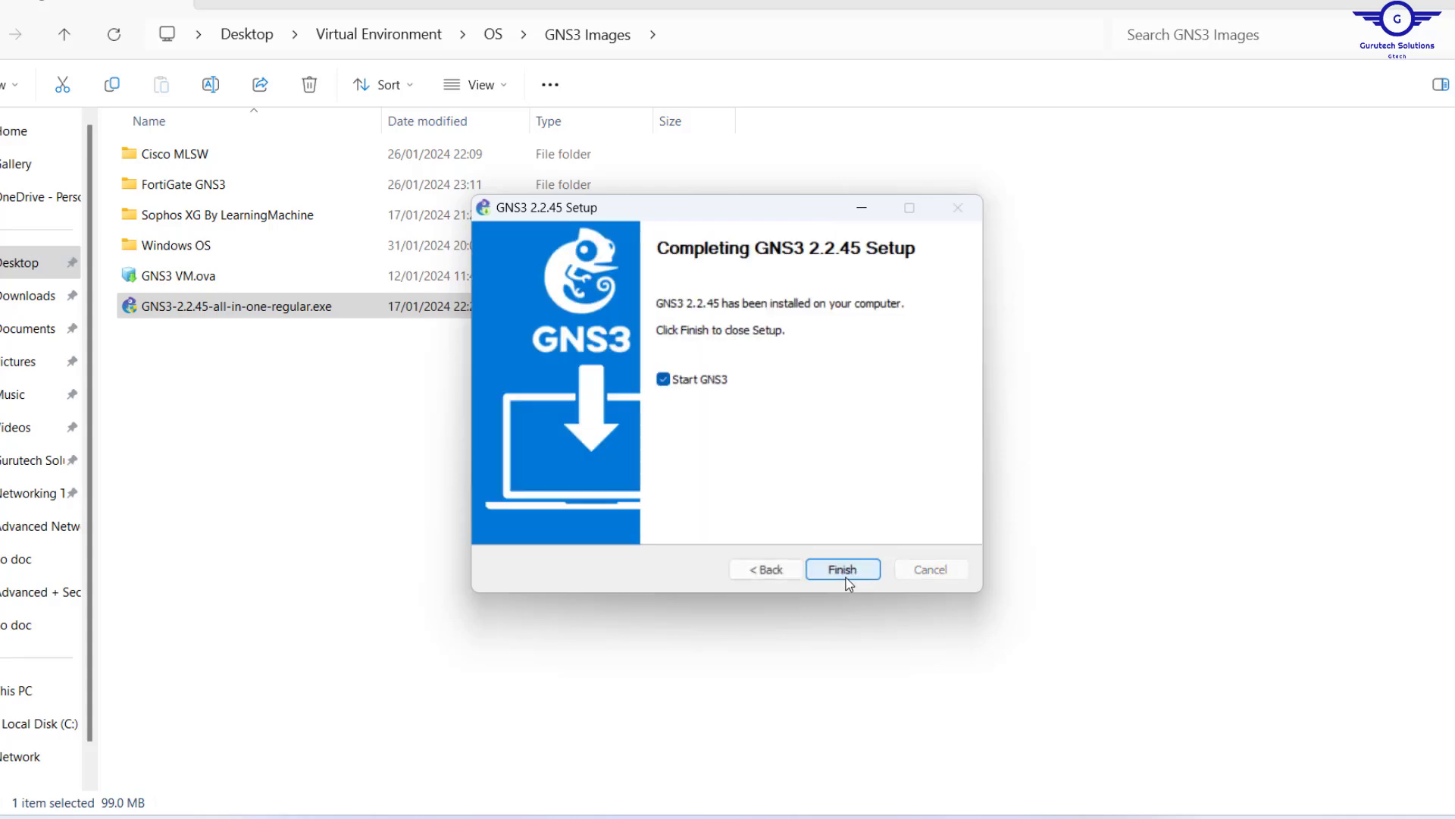
left_click(839, 570)
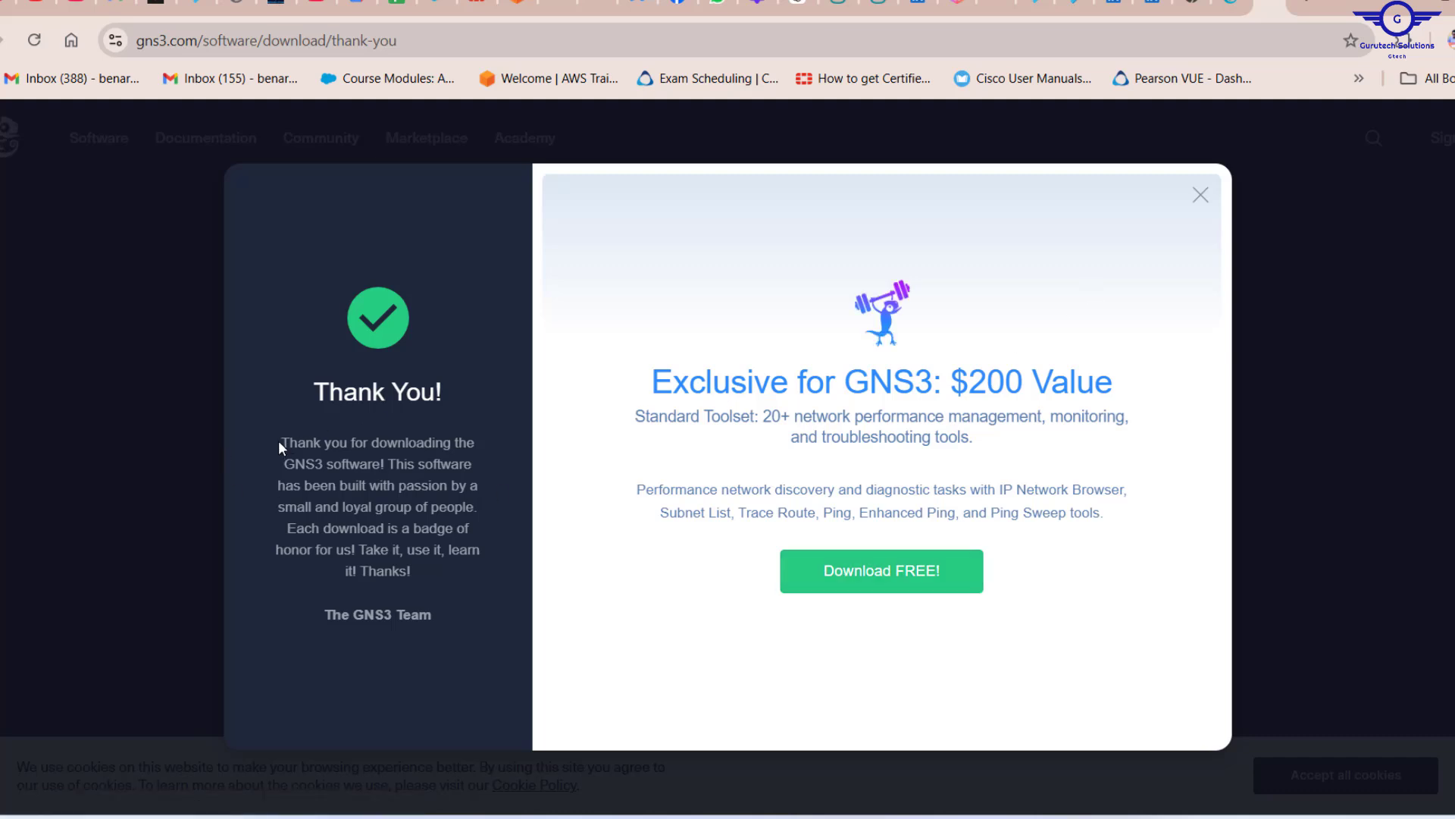
Step: Switch from the browser's download thank-you page to the newly started GNS3 window
left_click_drag(283, 447, 436, 582)
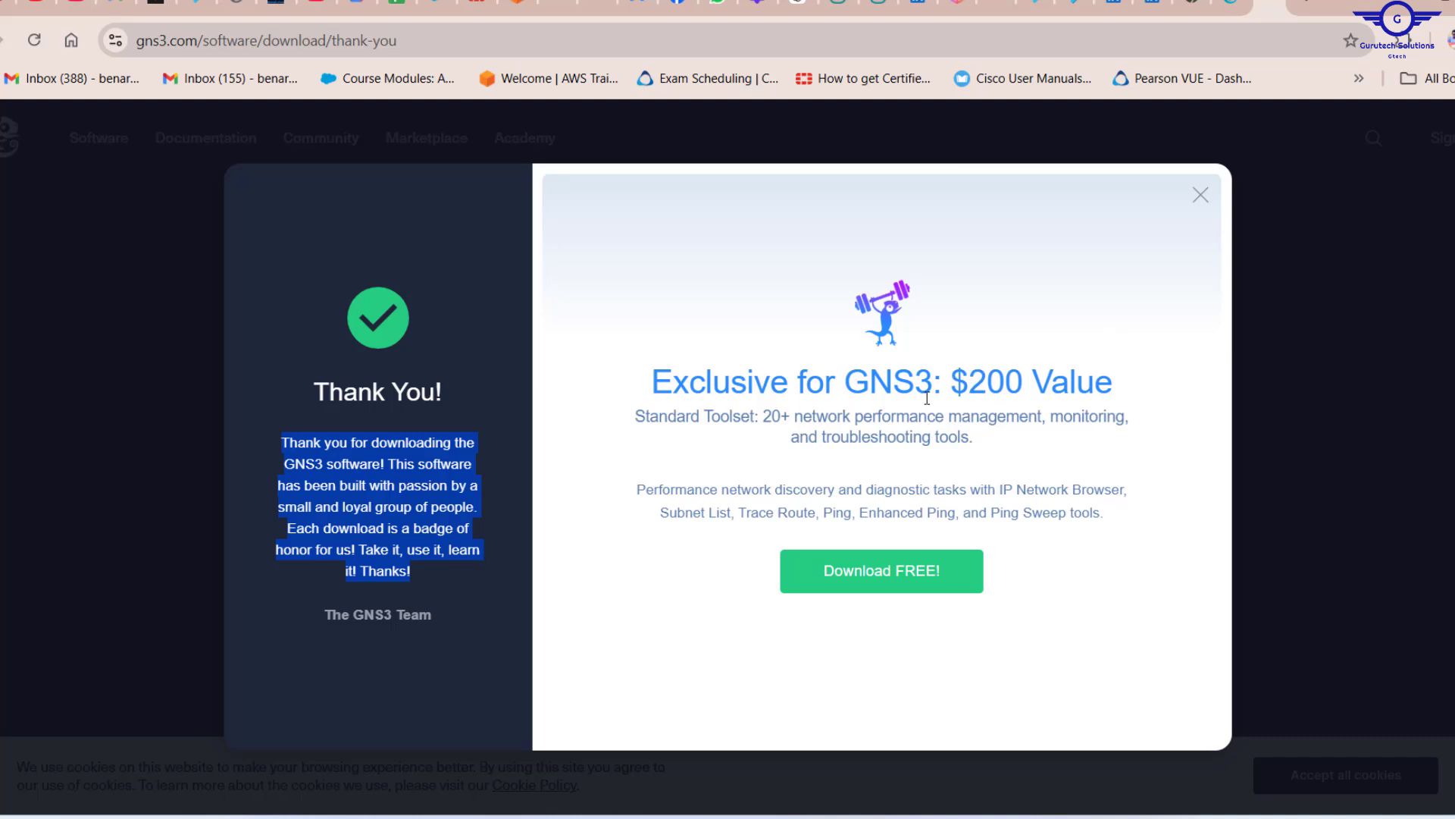
left_click_drag(1024, 447, 673, 382)
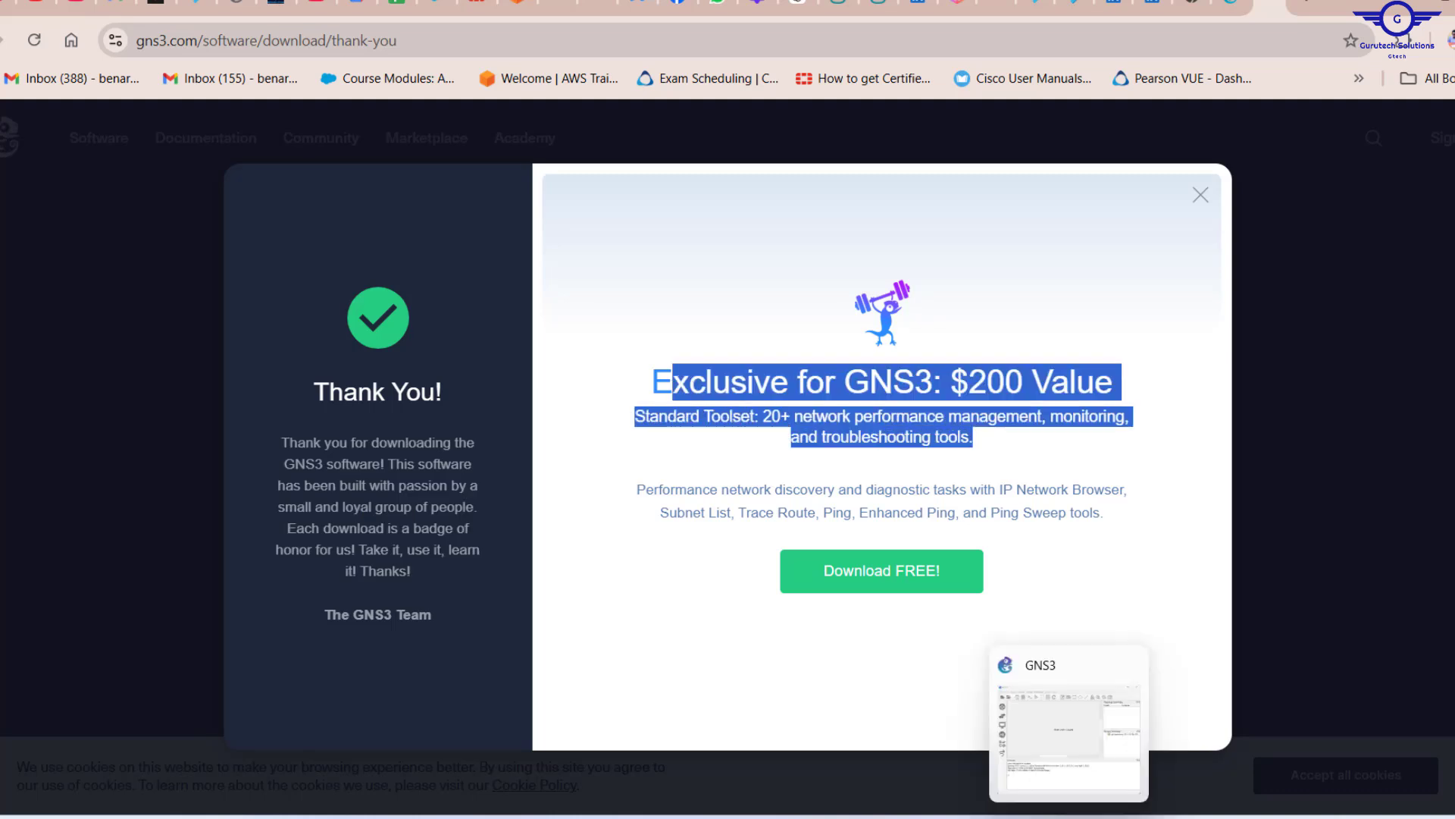
left_click(1071, 724)
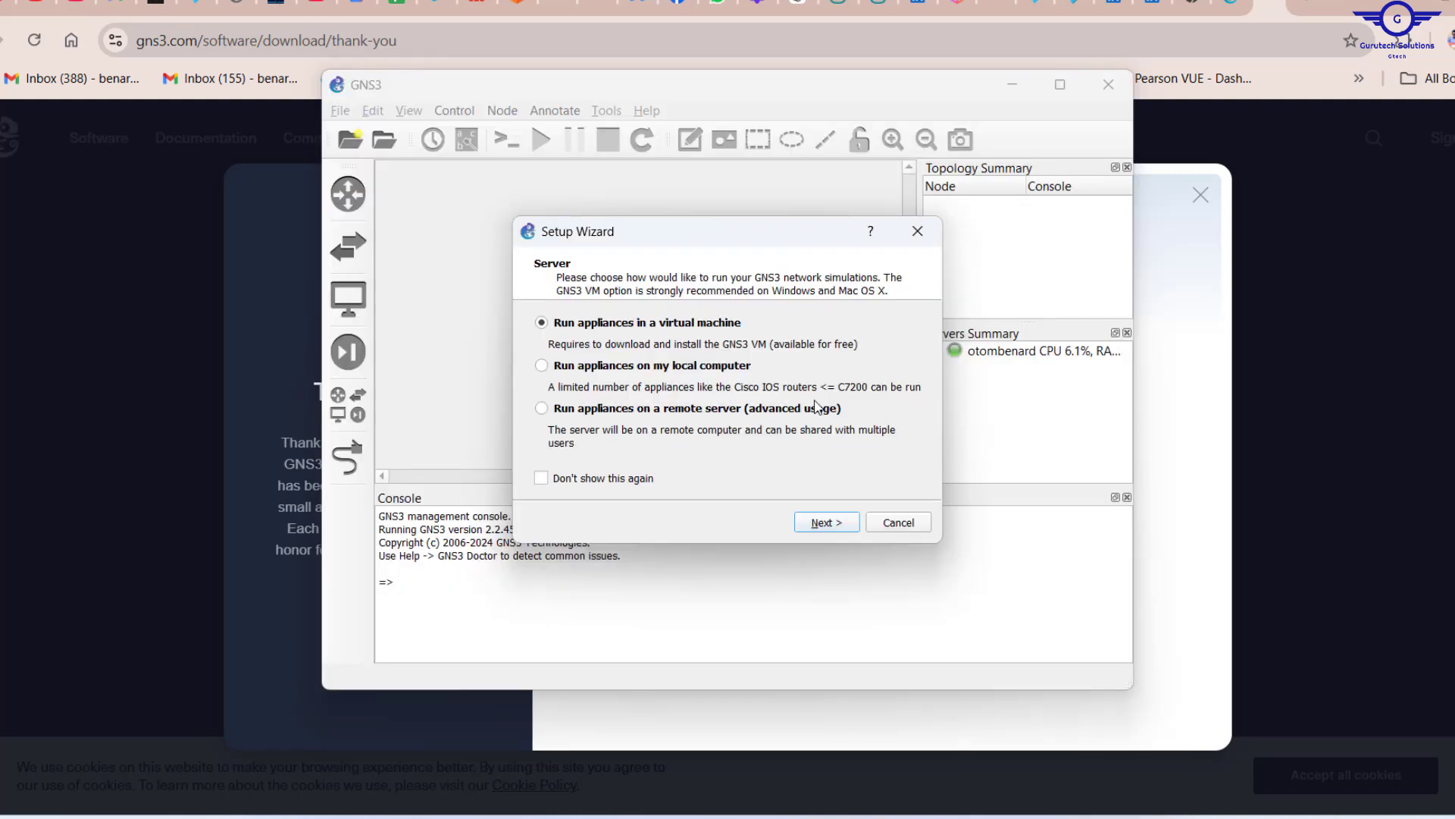